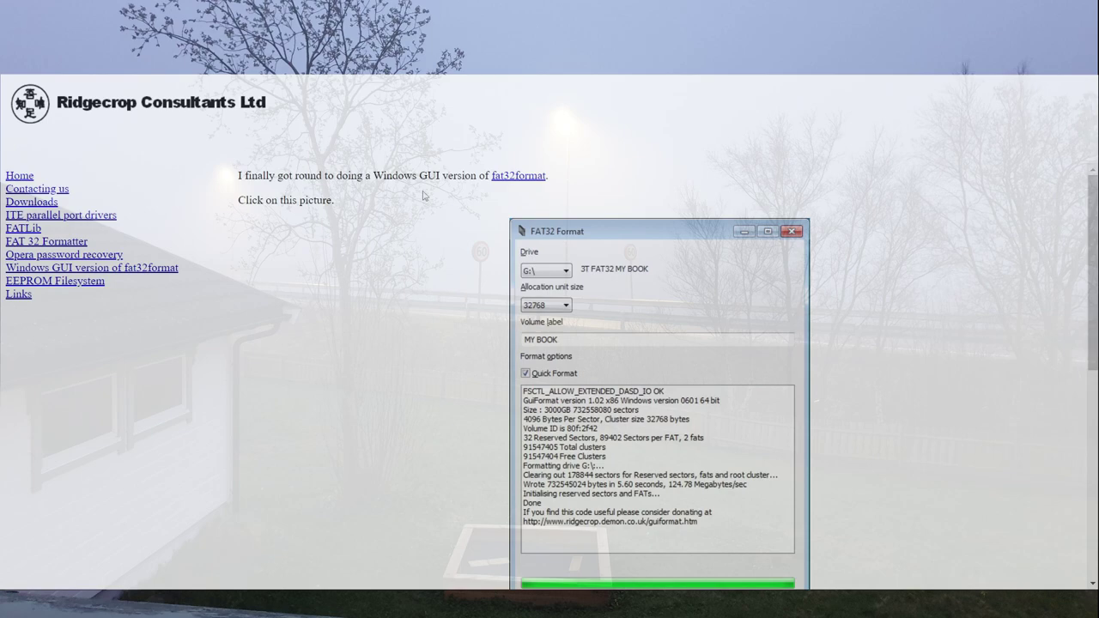
# - Download guiformat.exe, the fat32format GUI, from Ridgecrop and dismiss the download notice
pyautogui.click(638, 357)
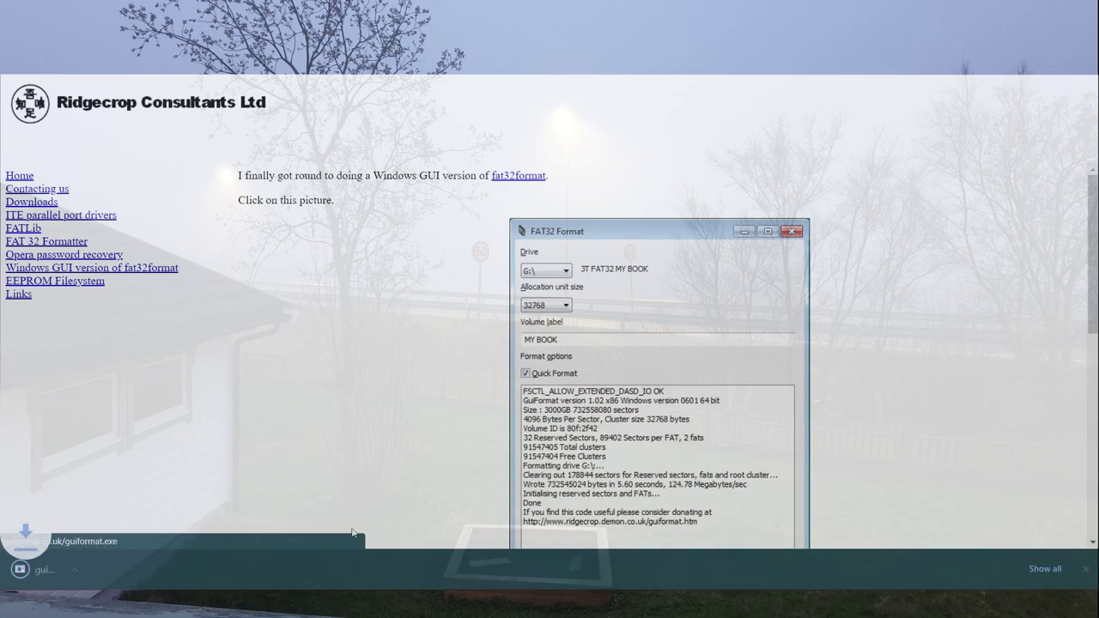
pyautogui.click(1086, 569)
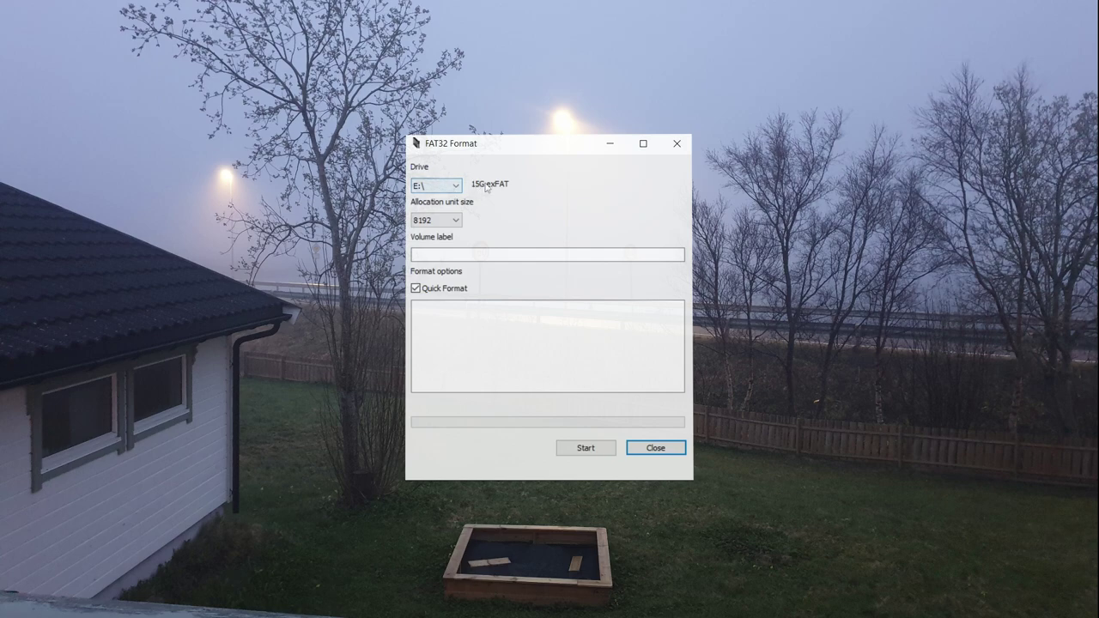
# - Format drive E: as FAT32 labelled MT32, confirm the data erase, and close the formatter
pyautogui.click(464, 249)
pyautogui.click(584, 448)
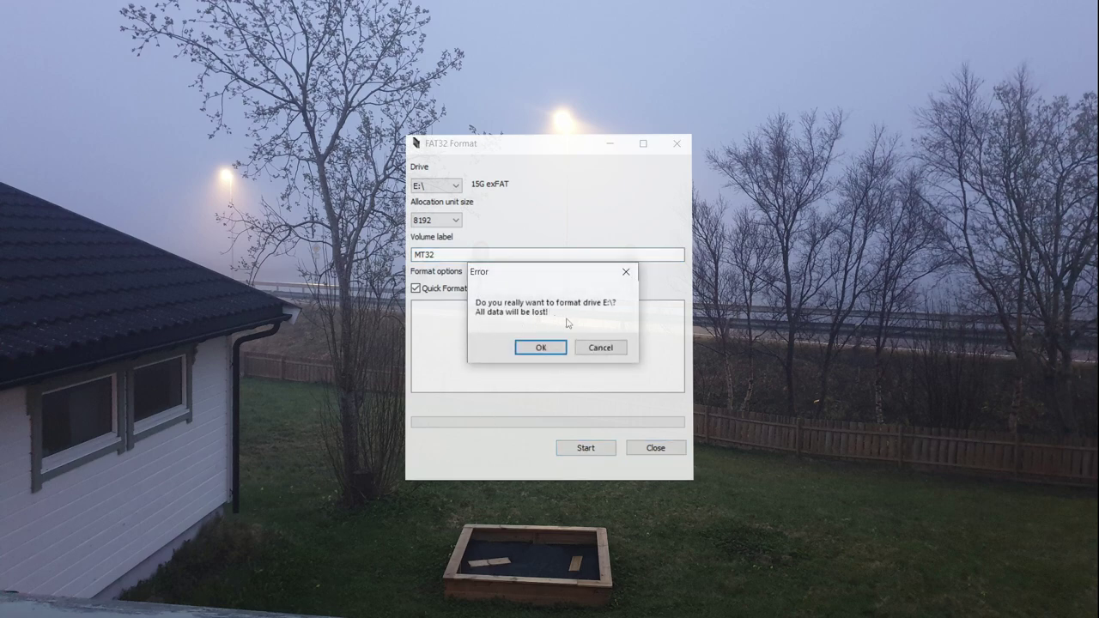
pyautogui.click(541, 348)
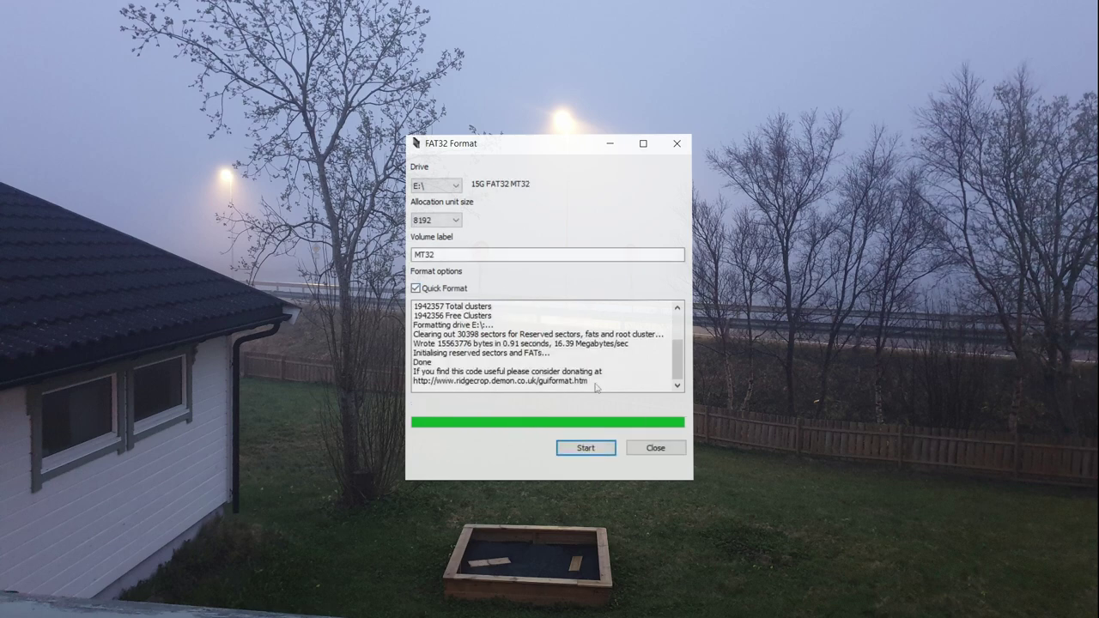
pyautogui.click(669, 448)
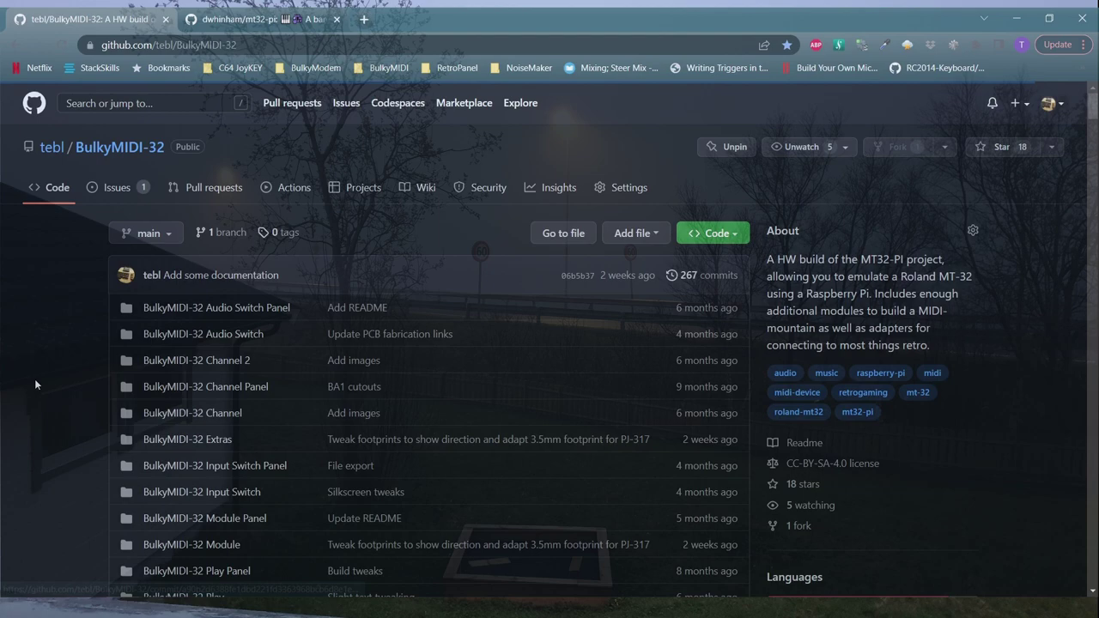
# - Open documentation > setting_it_up.md in the BulkyMIDI-32 repository
pyautogui.scroll(-5, 35, 385)
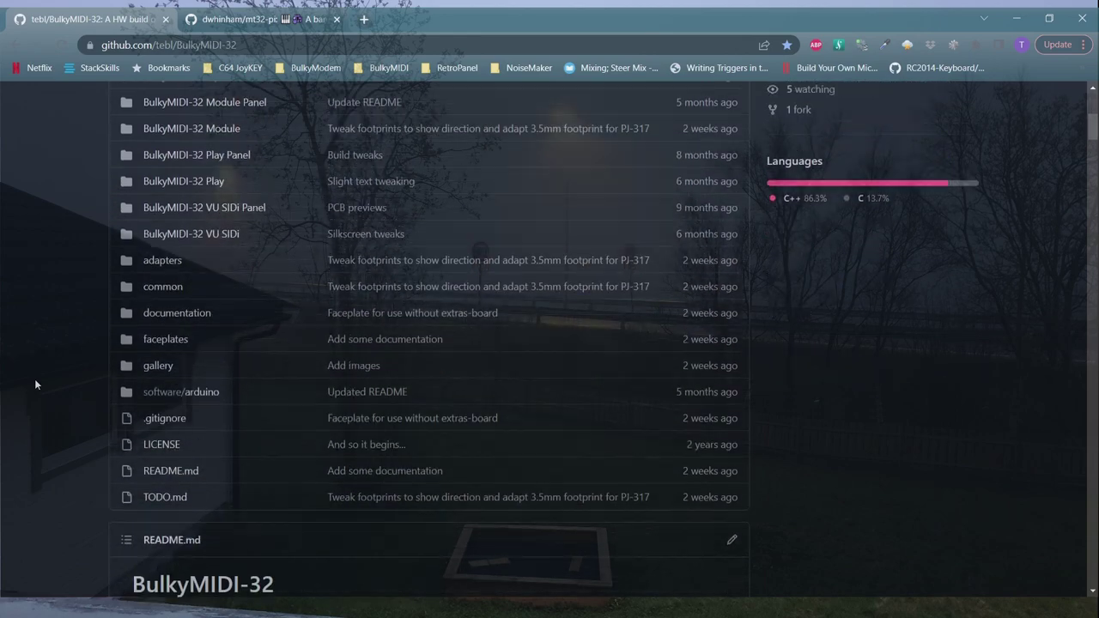
pyautogui.scroll(1, 36, 384)
pyautogui.click(193, 372)
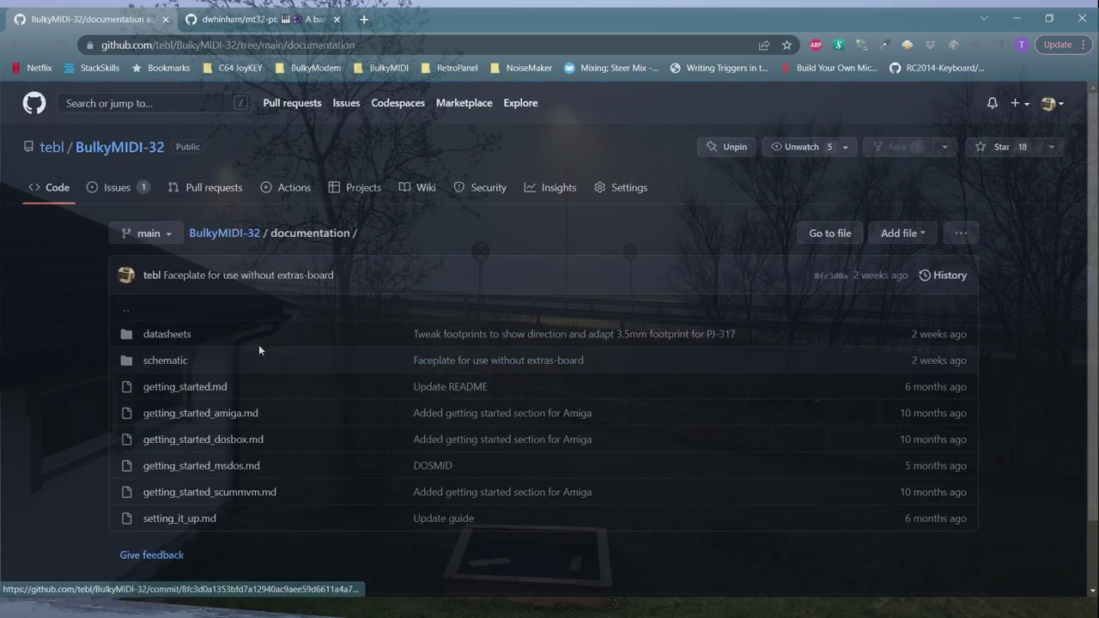
pyautogui.click(188, 523)
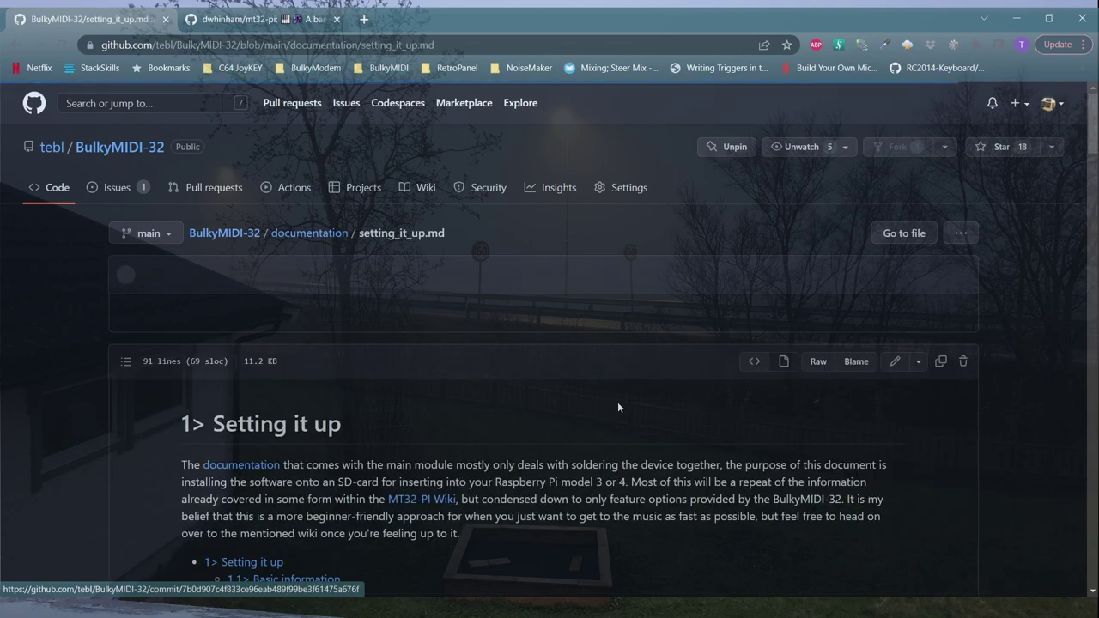
# - Follow the Preparing SD-card releases link and download mt32-pi-0.12.1.zip
pyautogui.scroll(-3, 666, 356)
pyautogui.scroll(-1, 663, 341)
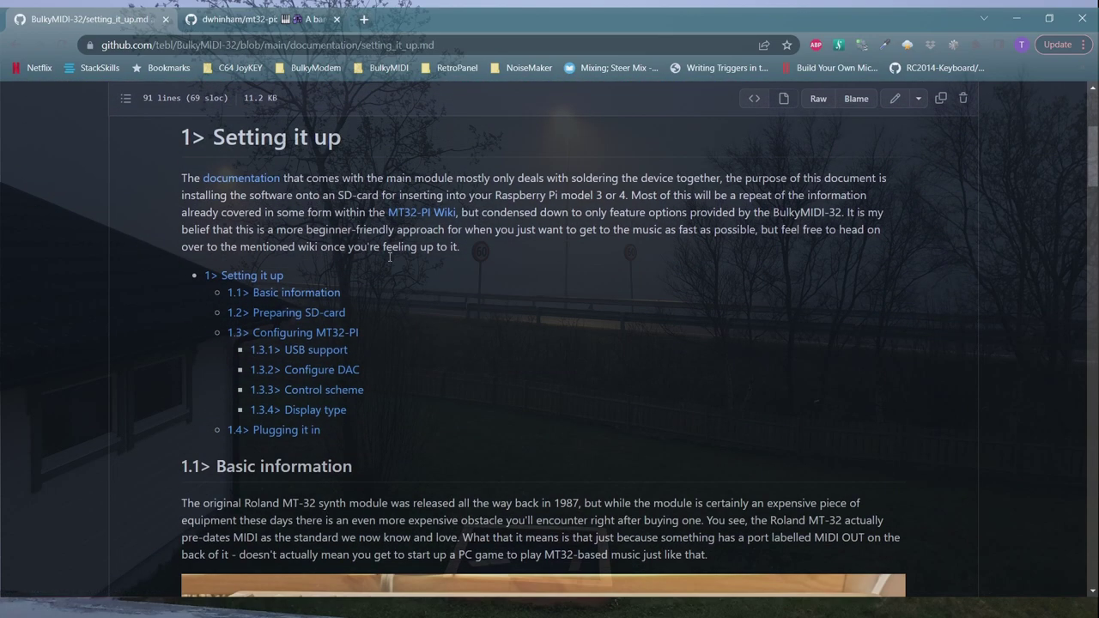
pyautogui.scroll(-15, 431, 302)
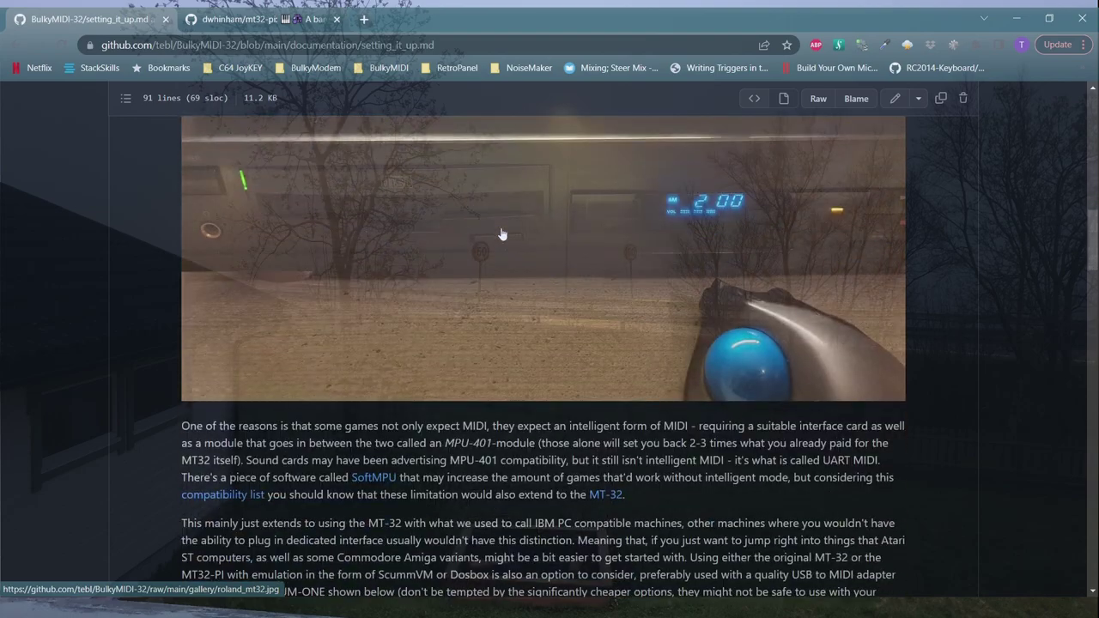
pyautogui.scroll(-9, 500, 229)
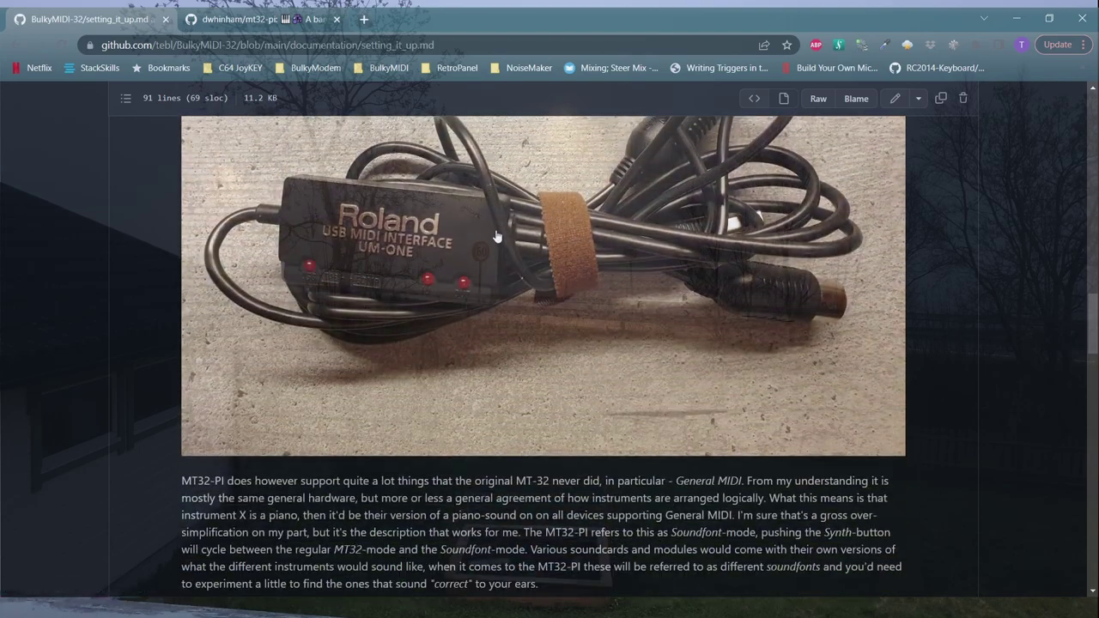
pyautogui.scroll(-2, 496, 236)
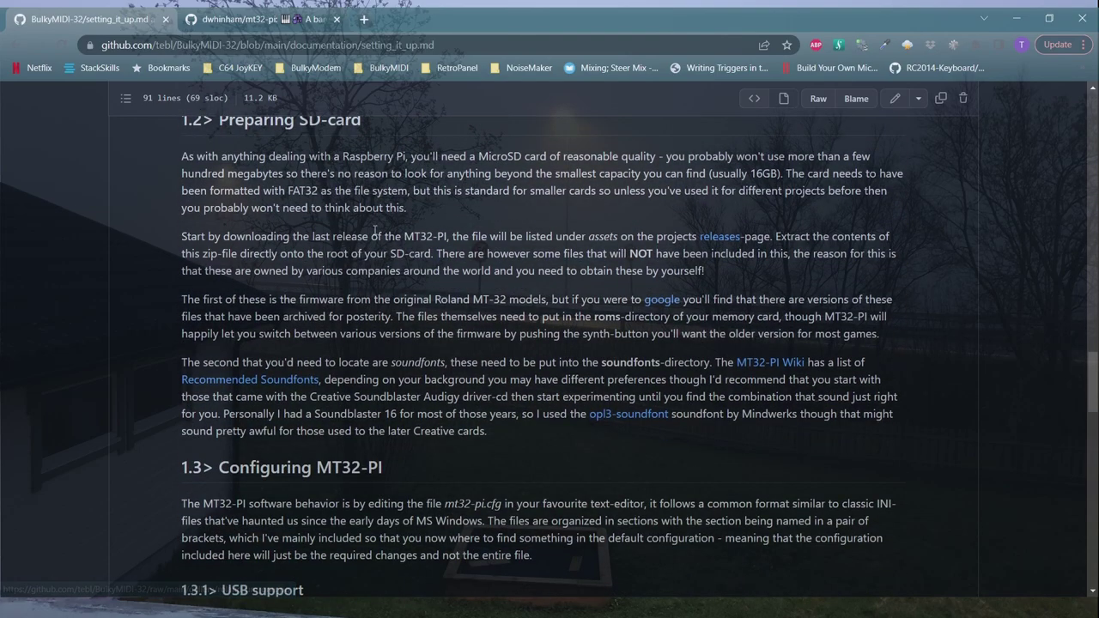
pyautogui.click(716, 237)
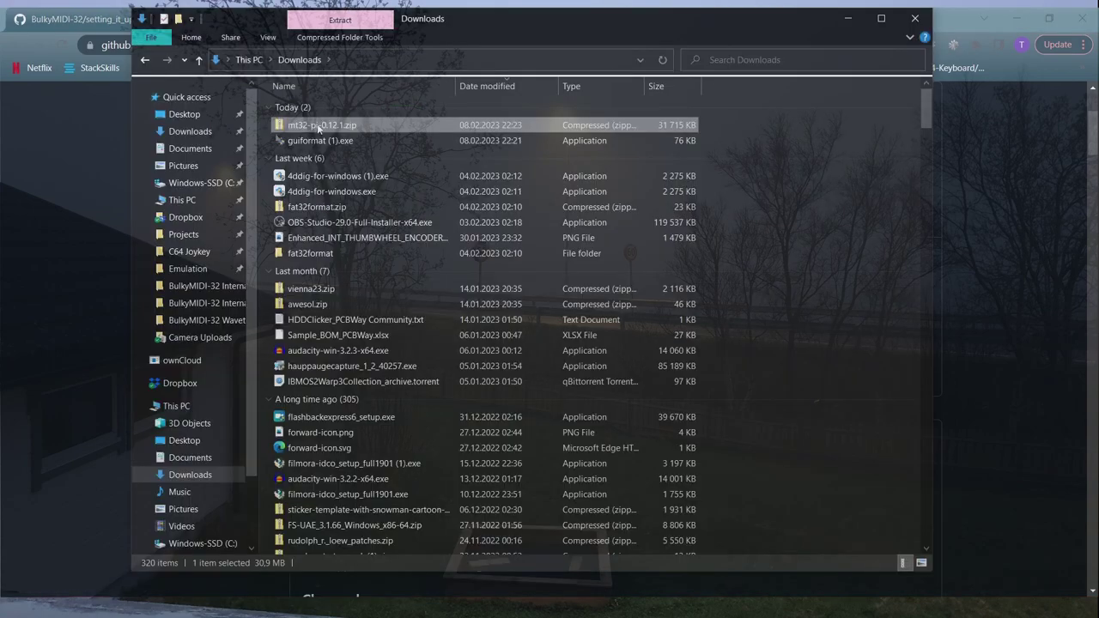
pyautogui.moveTo(316, 129); pyautogui.dragTo(197, 503)
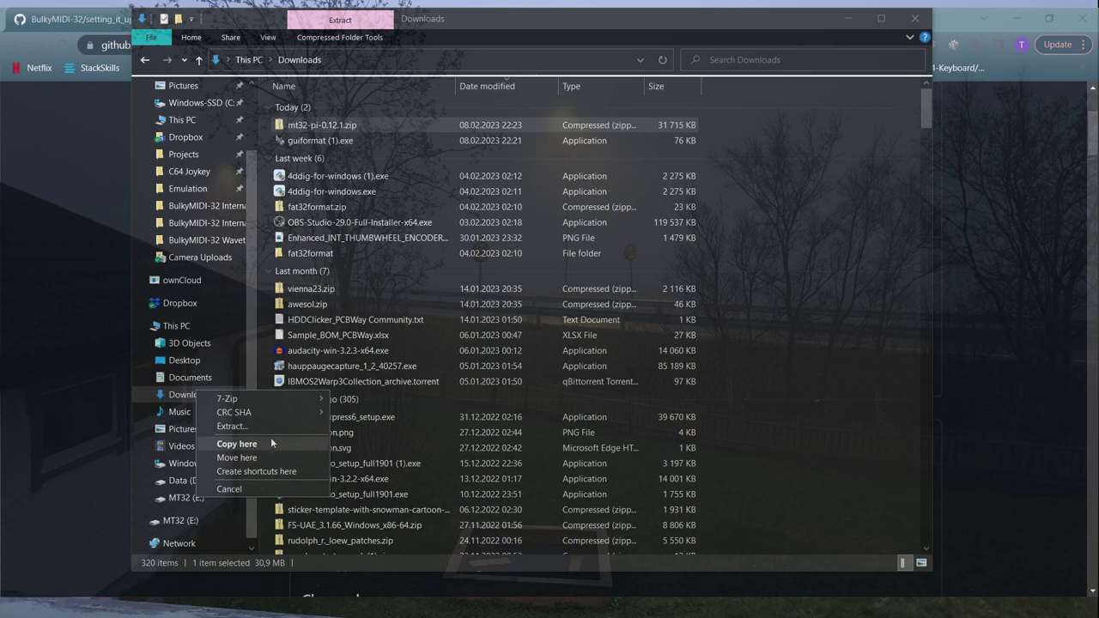
# - Use 7-Zip Extract Here to unpack mt32-pi-0.12.1.zip onto the MT32 (E:) drive root
pyautogui.moveTo(267, 401)
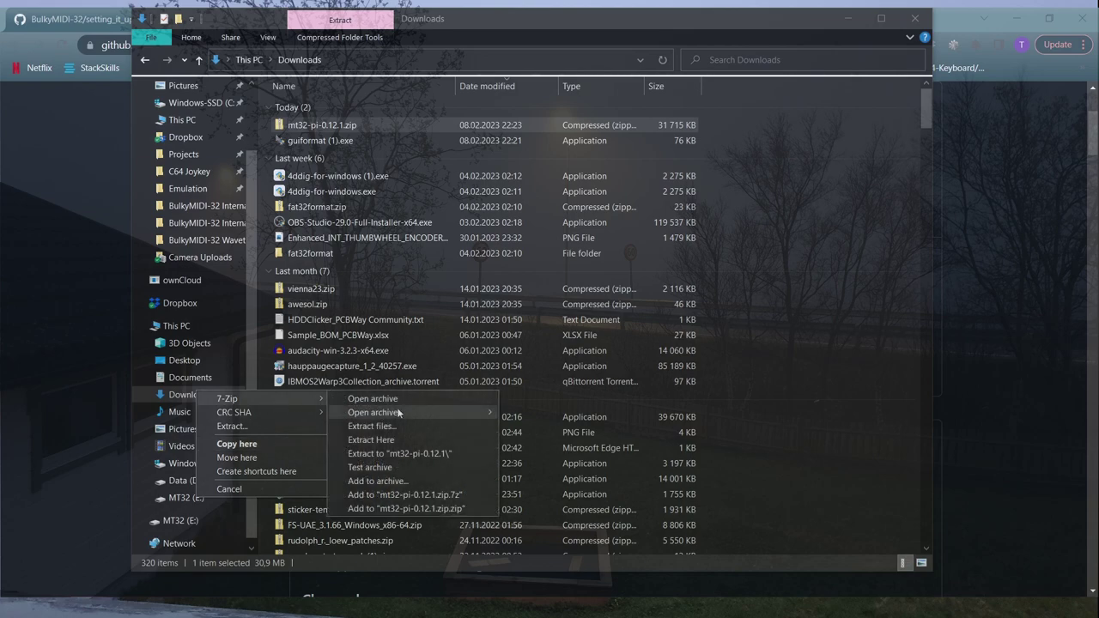
pyautogui.click(397, 439)
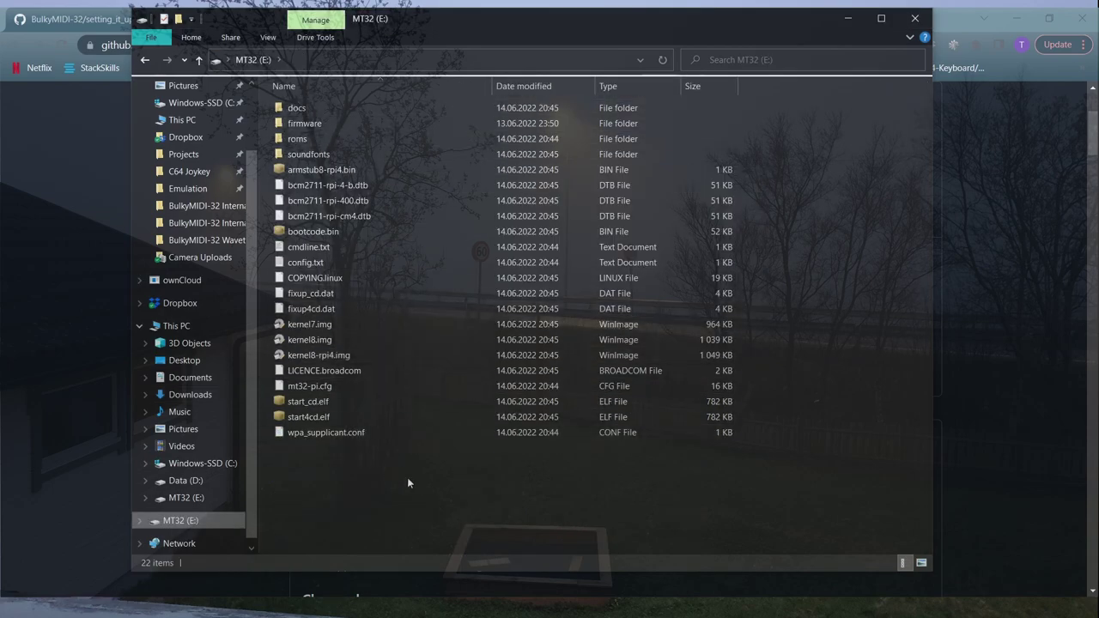
pyautogui.click(124, 17)
# - Find mt32-pi.cfg named in guide section 1.3 and locate that file on the MT32 (E:) drive
pyautogui.scroll(-5, 478, 186)
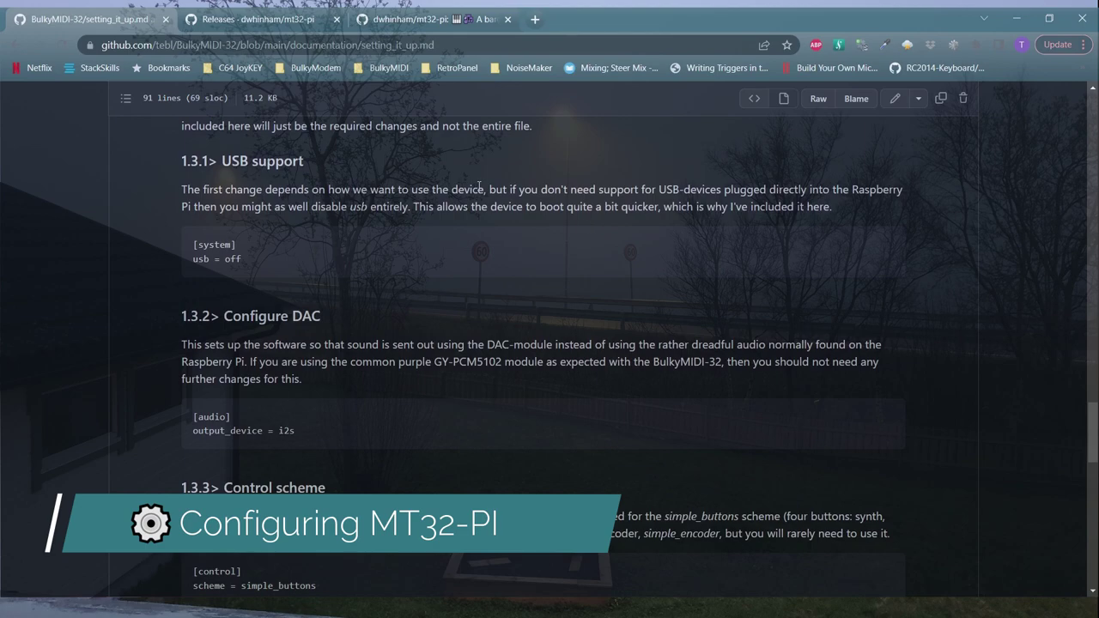
pyautogui.scroll(3, 479, 186)
pyautogui.scroll(-2, 478, 186)
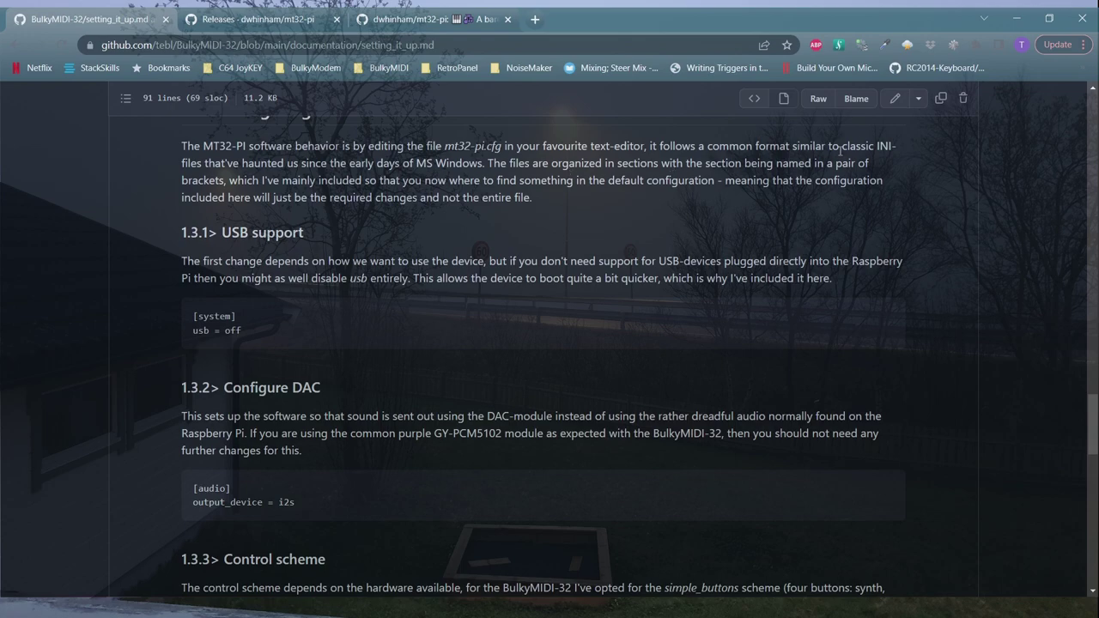
pyautogui.moveTo(445, 146); pyautogui.dragTo(502, 146)
pyautogui.hotkey('alt', 'Tab')
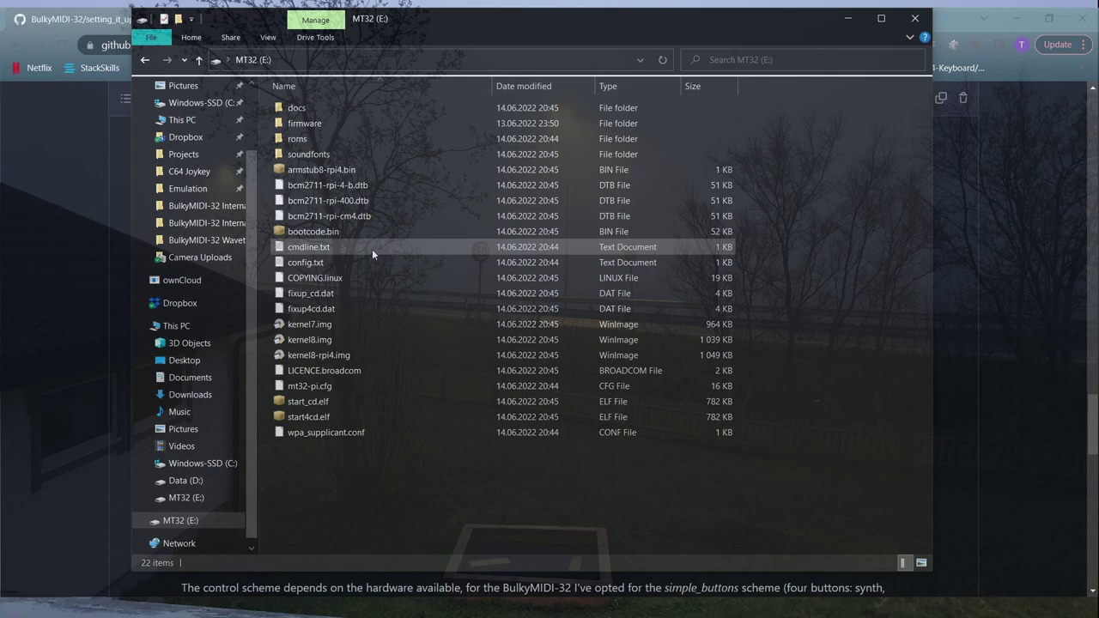
pyautogui.press('m')
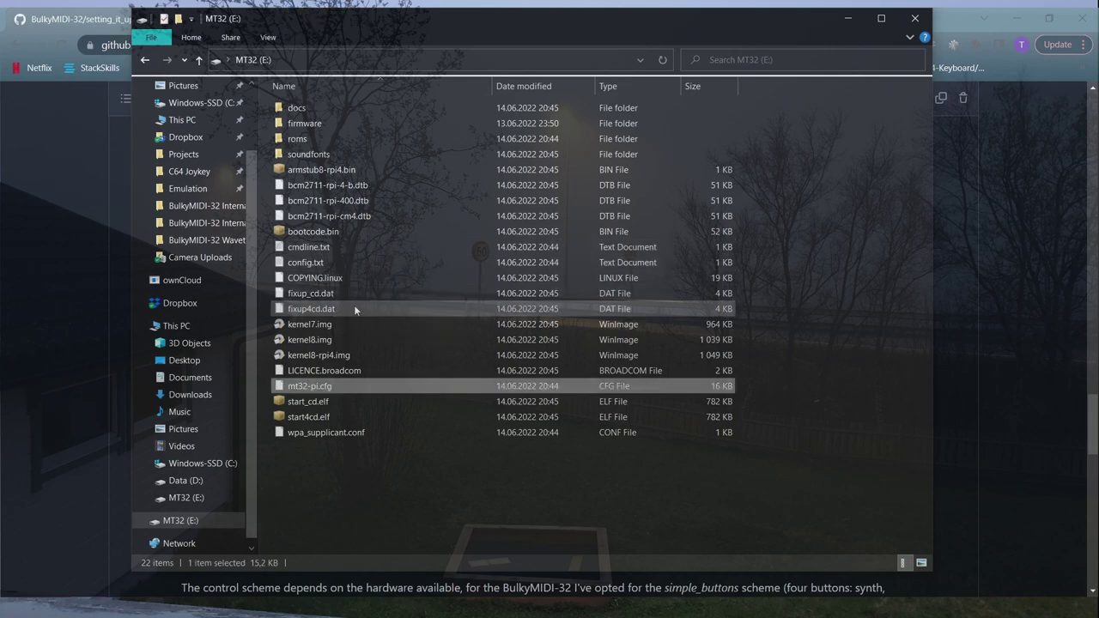
pyautogui.rightClick(332, 386)
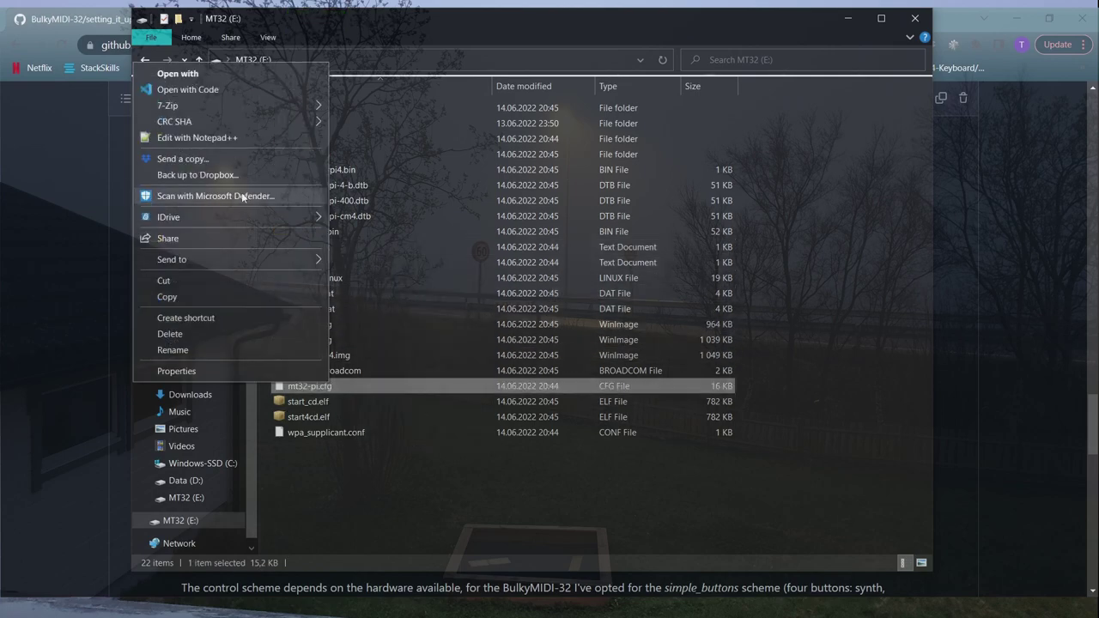
# - Open mt32-pi.cfg in Notepad++ and change usb on line 43 from on to off
pyautogui.click(225, 137)
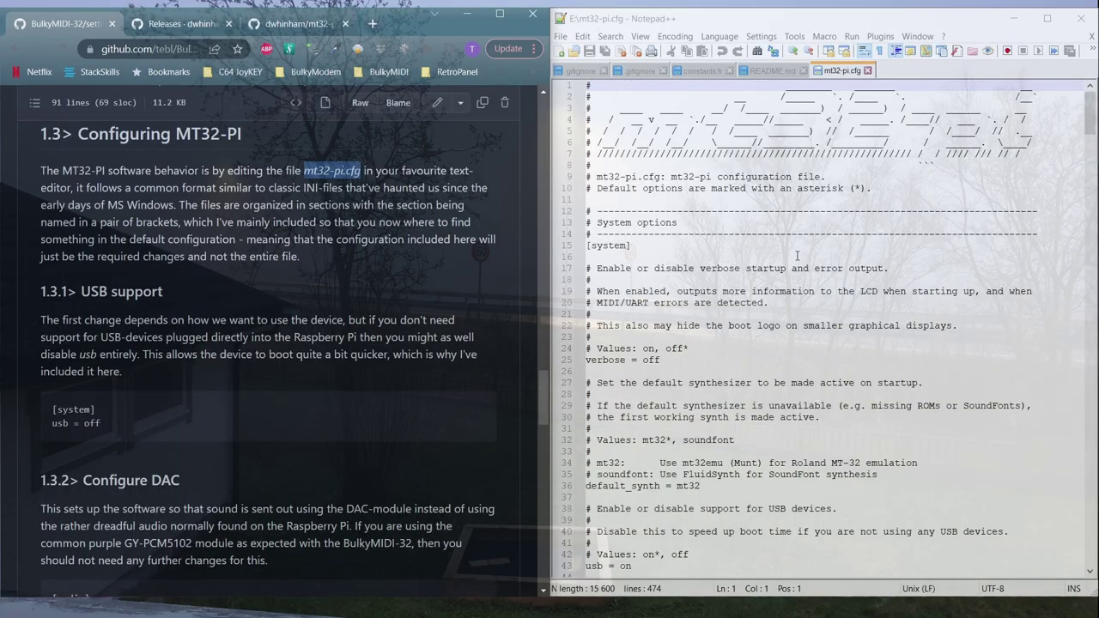
pyautogui.click(778, 281)
pyautogui.scroll(-7, 726, 344)
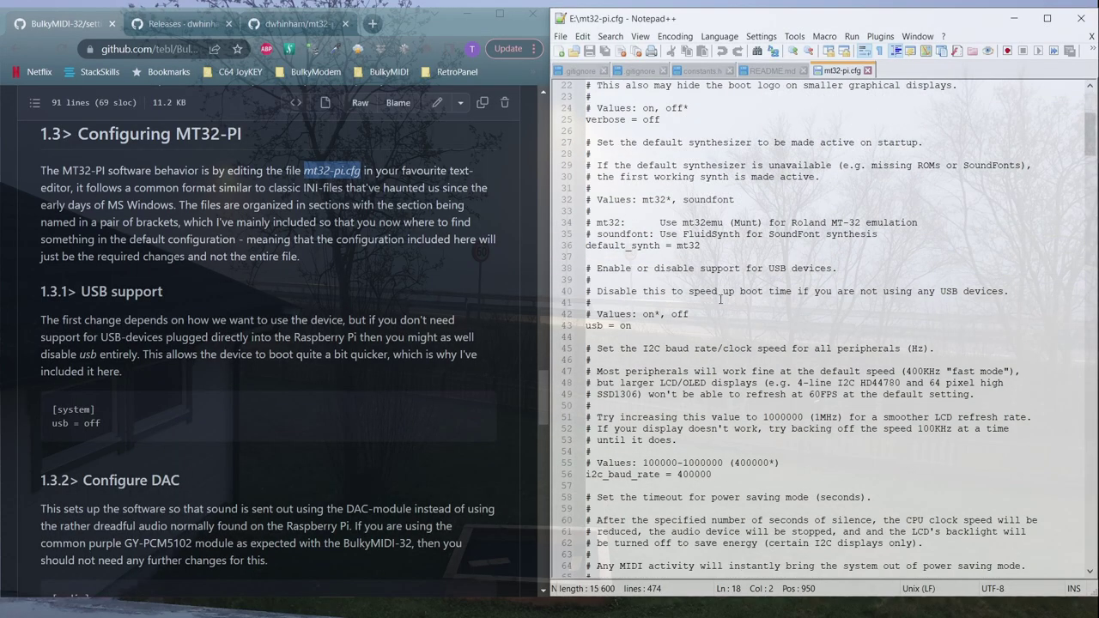
pyautogui.doubleClick(681, 314)
pyautogui.hotkey('ctrl', 'c')
pyautogui.doubleClick(626, 325)
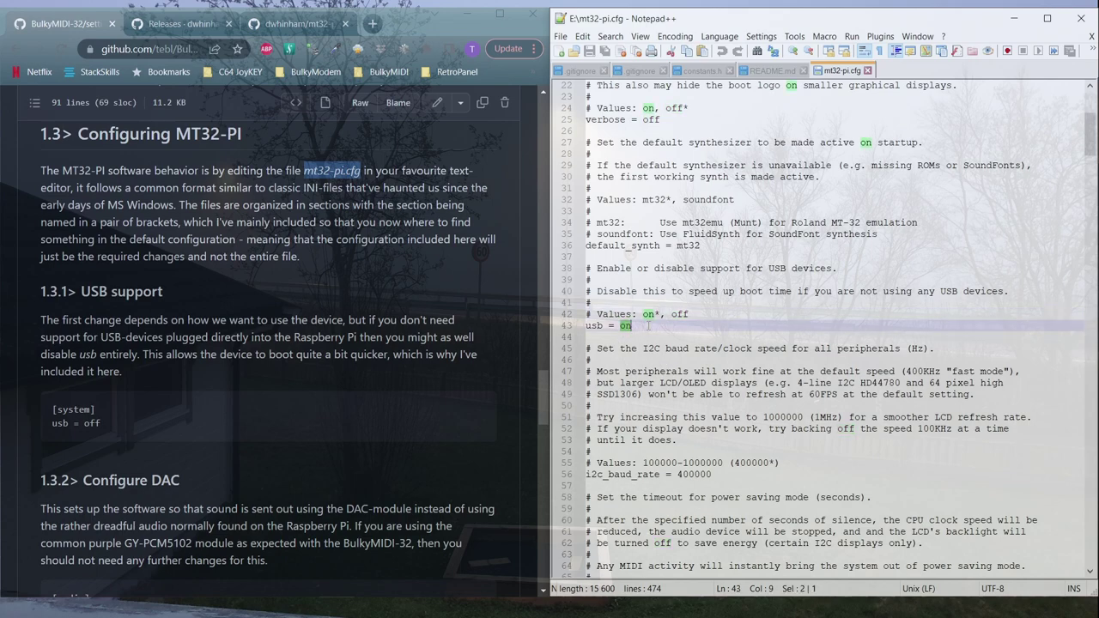
pyautogui.hotkey('ctrl', 'v')
# - Replace pwm with i2s as the output_device value and save the file
pyautogui.scroll(-3, 244, 347)
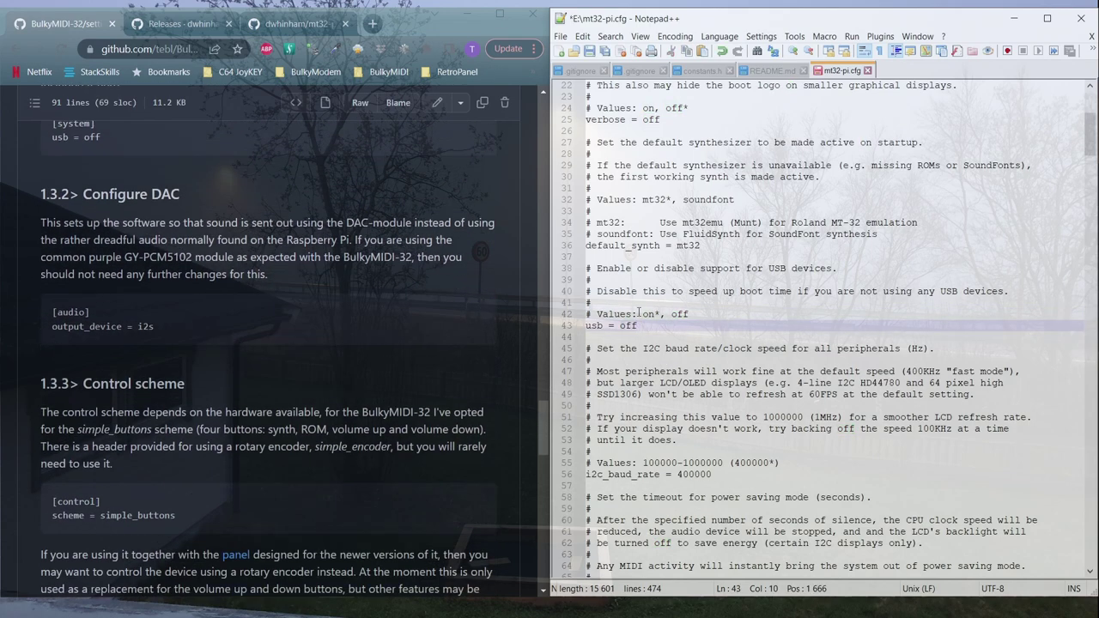
pyautogui.scroll(-5, 697, 304)
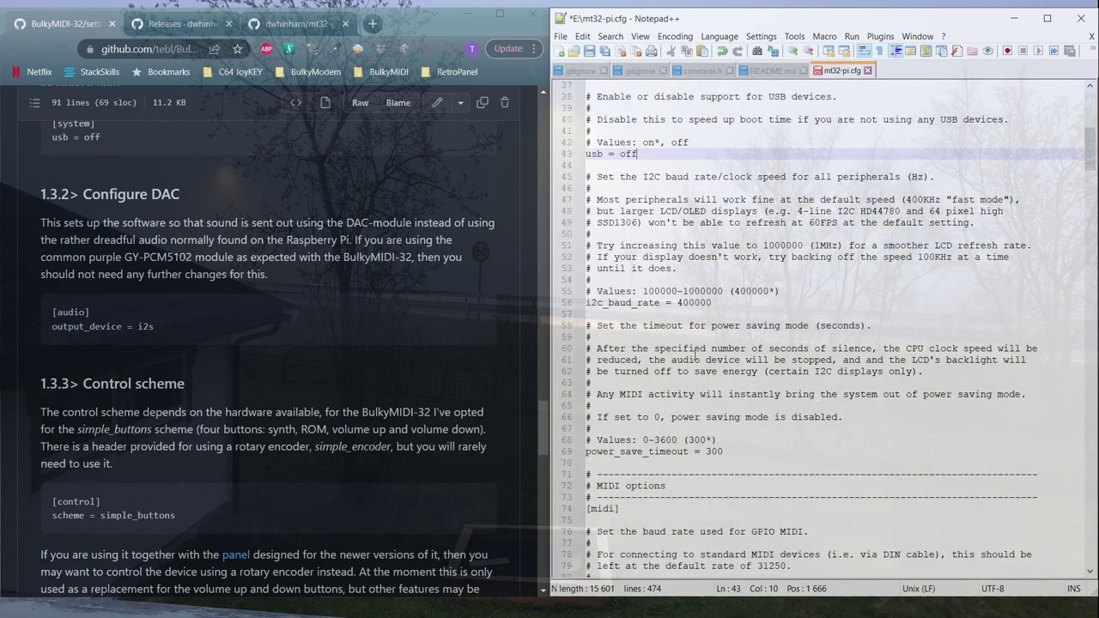
pyautogui.scroll(-5, 715, 269)
pyautogui.scroll(-12, 713, 252)
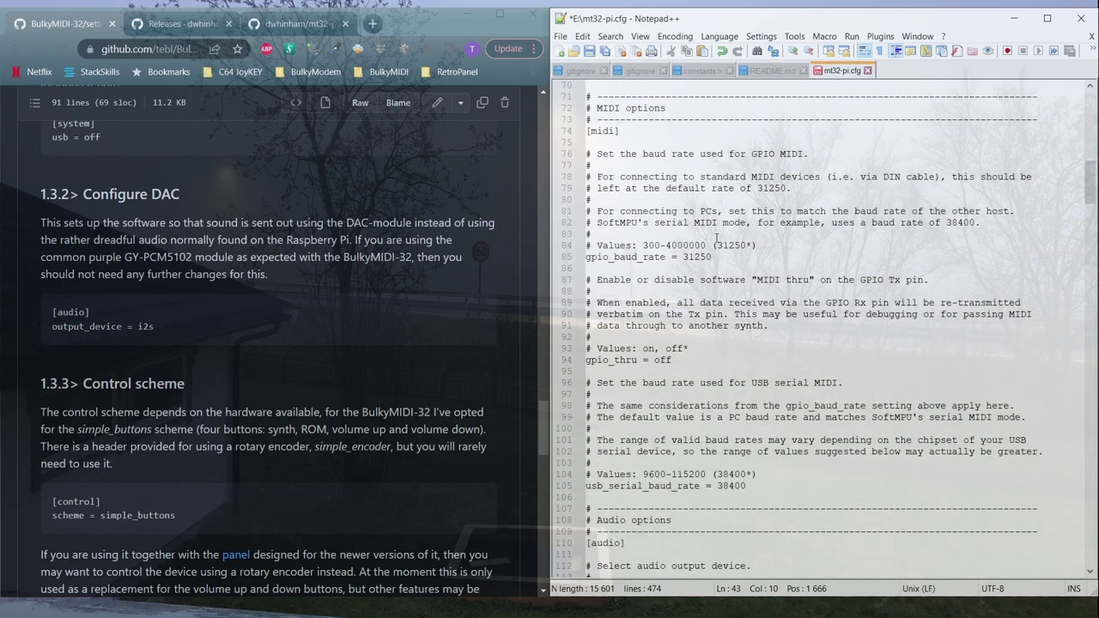
pyautogui.scroll(-2, 707, 281)
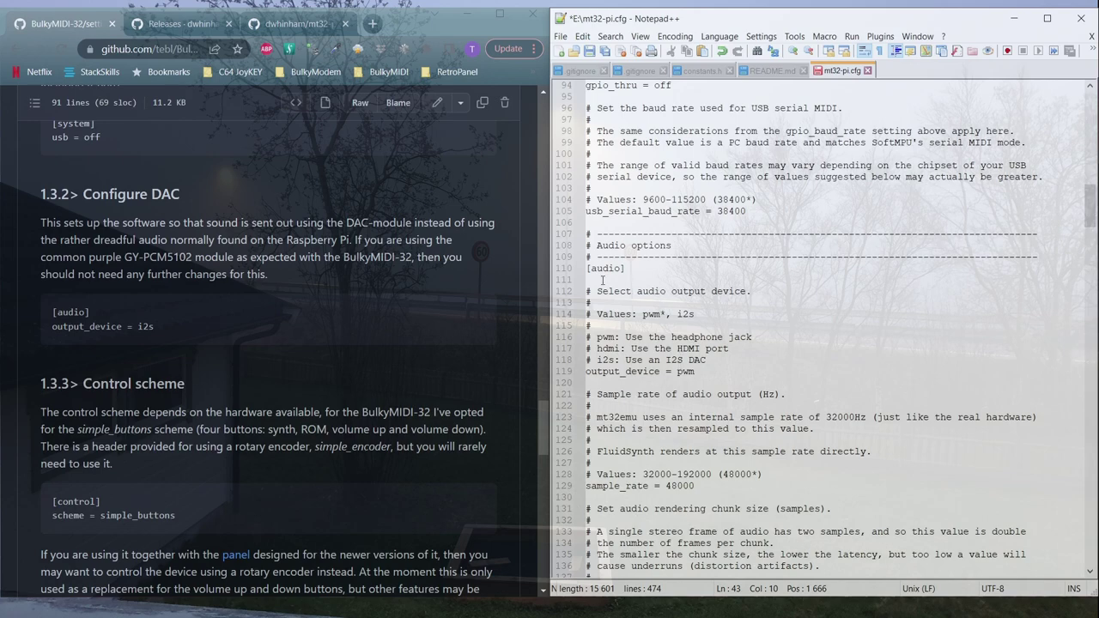
pyautogui.doubleClick(687, 314)
pyautogui.hotkey('ctrl', 'c')
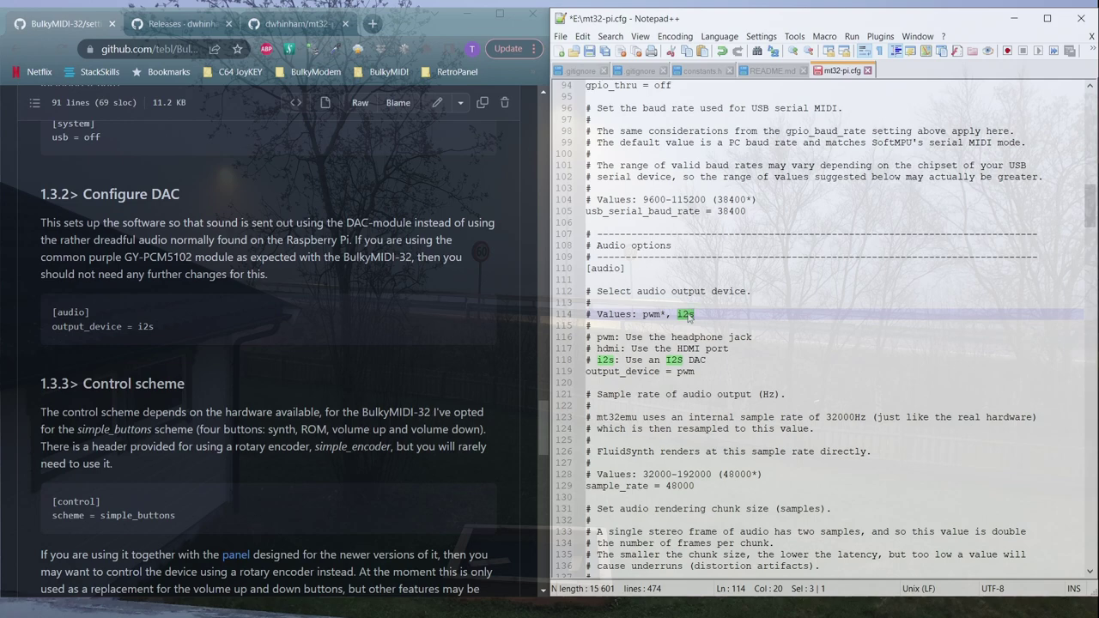
pyautogui.doubleClick(687, 371)
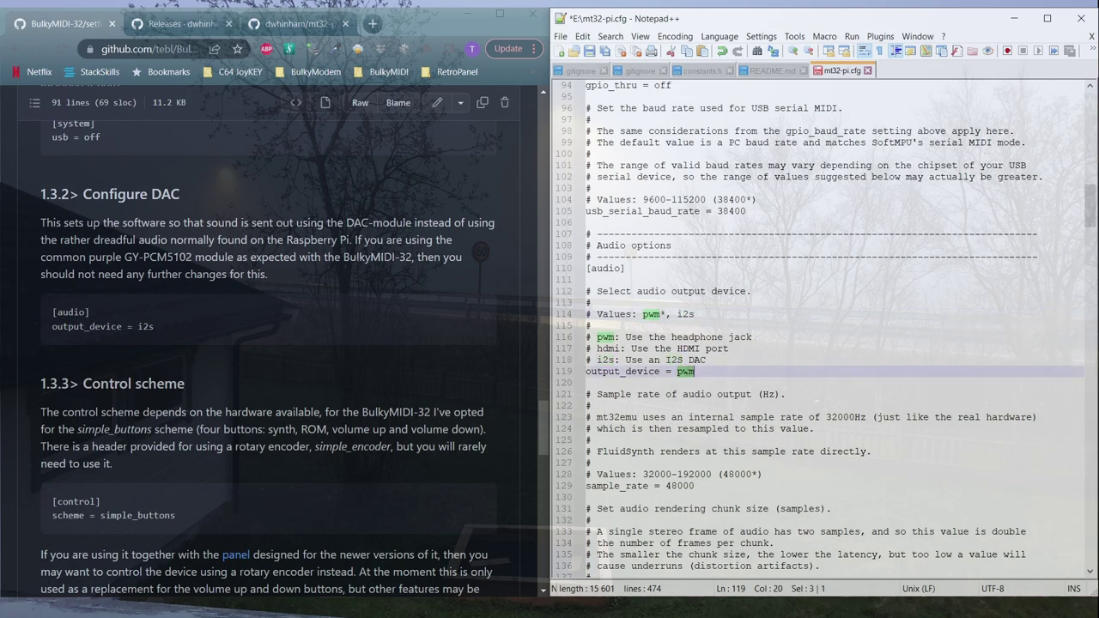
pyautogui.hotkey('ctrl', 'v')
pyautogui.hotkey('ctrl', 's')
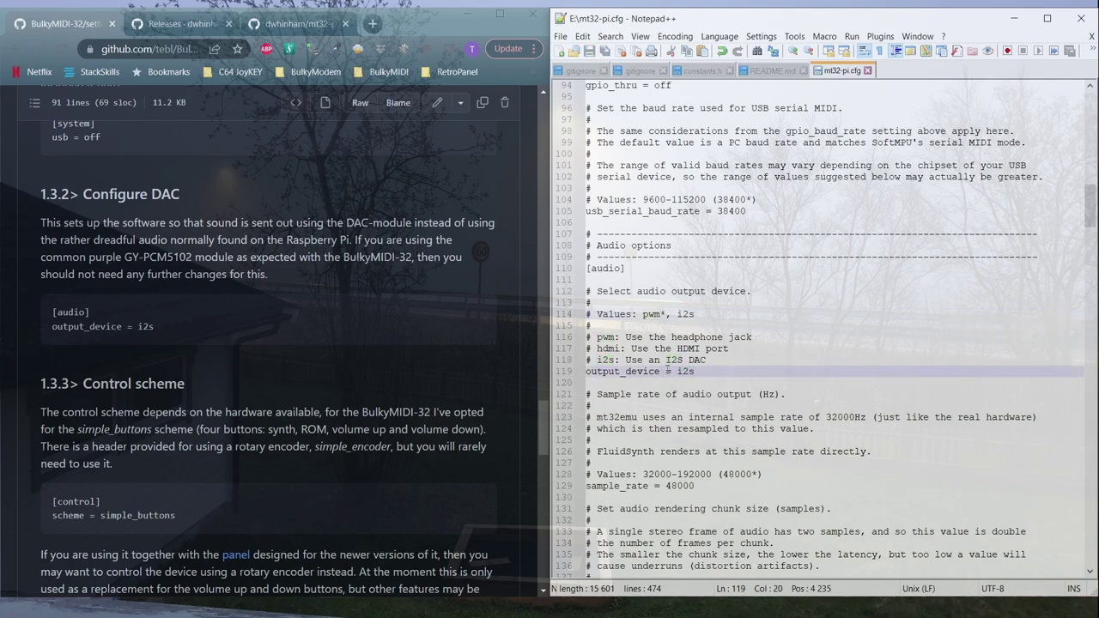
# - Copy simple_encoder from the comment and paste it over none on the scheme line
pyautogui.scroll(-4, 661, 368)
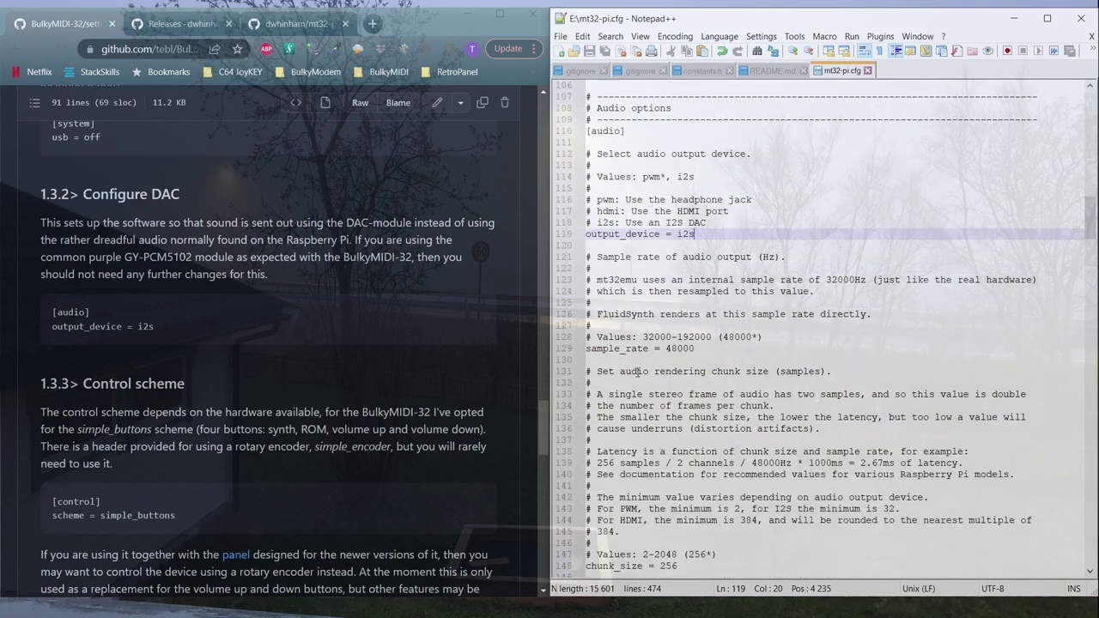
pyautogui.scroll(-4, 645, 371)
pyautogui.scroll(2, 645, 352)
pyautogui.scroll(1, 646, 352)
pyautogui.scroll(-3, 471, 378)
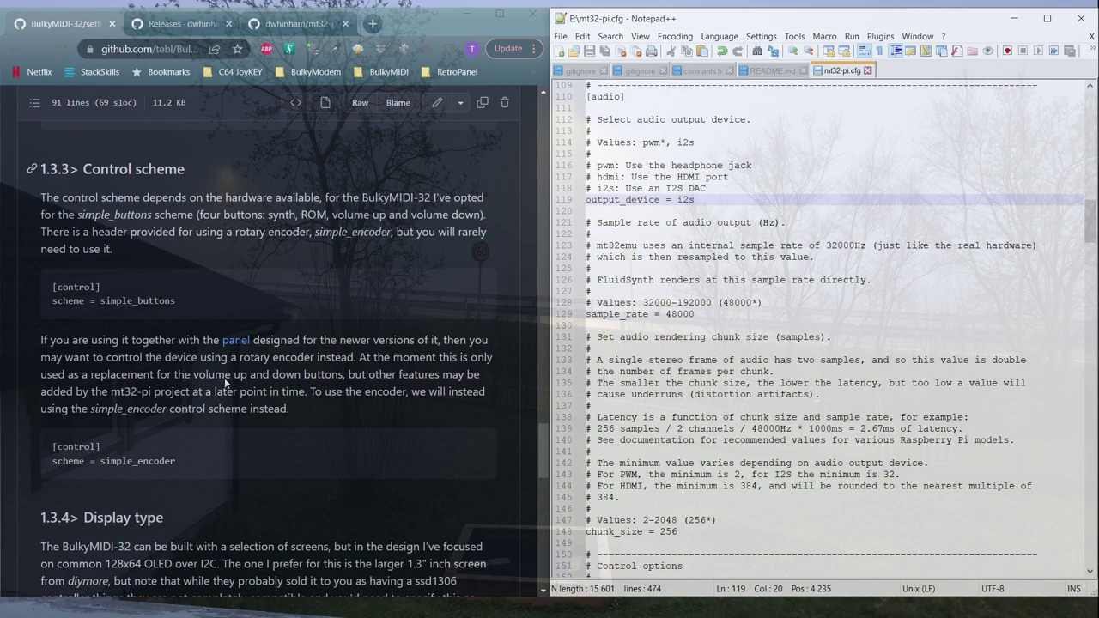
pyautogui.scroll(1, 224, 378)
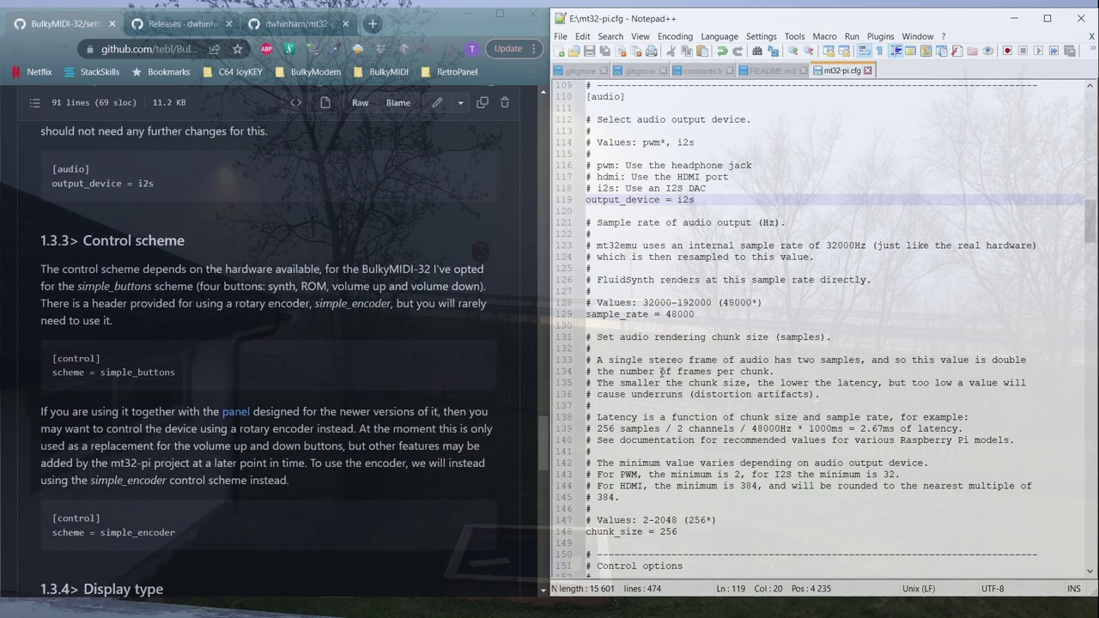
pyautogui.scroll(-10, 662, 371)
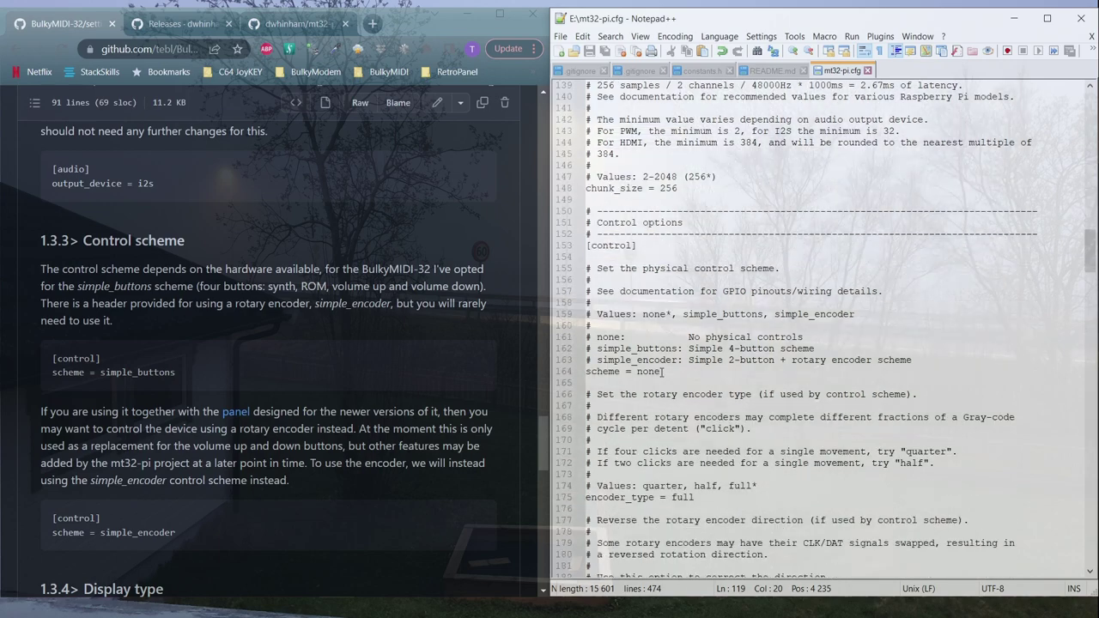
pyautogui.scroll(-1, 662, 371)
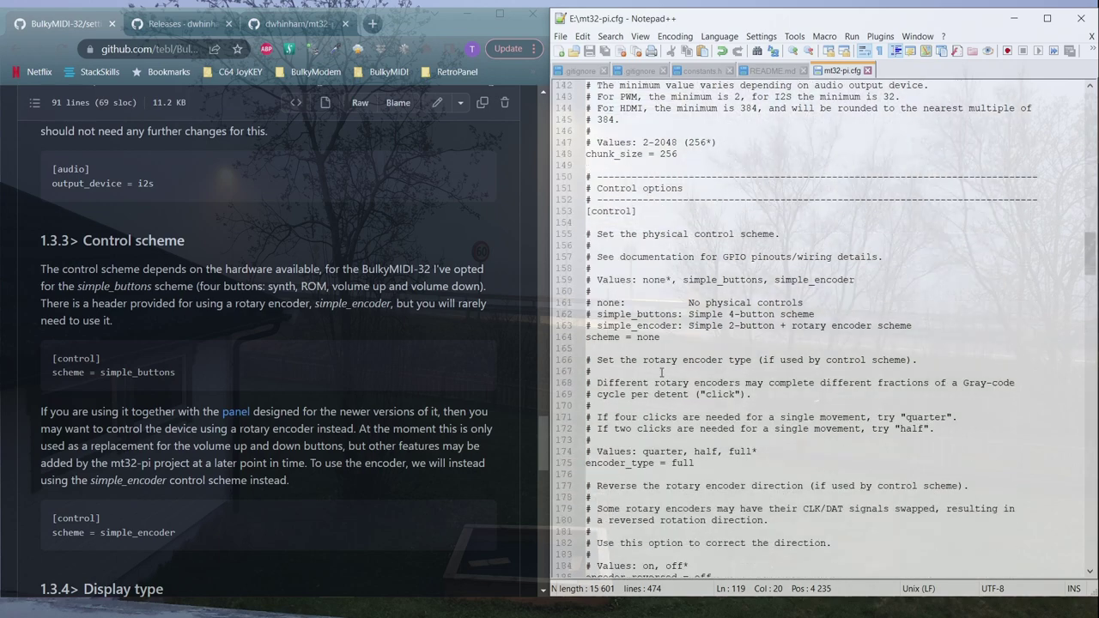
pyautogui.doubleClick(634, 326)
pyautogui.hotkey('ctrl', 'c')
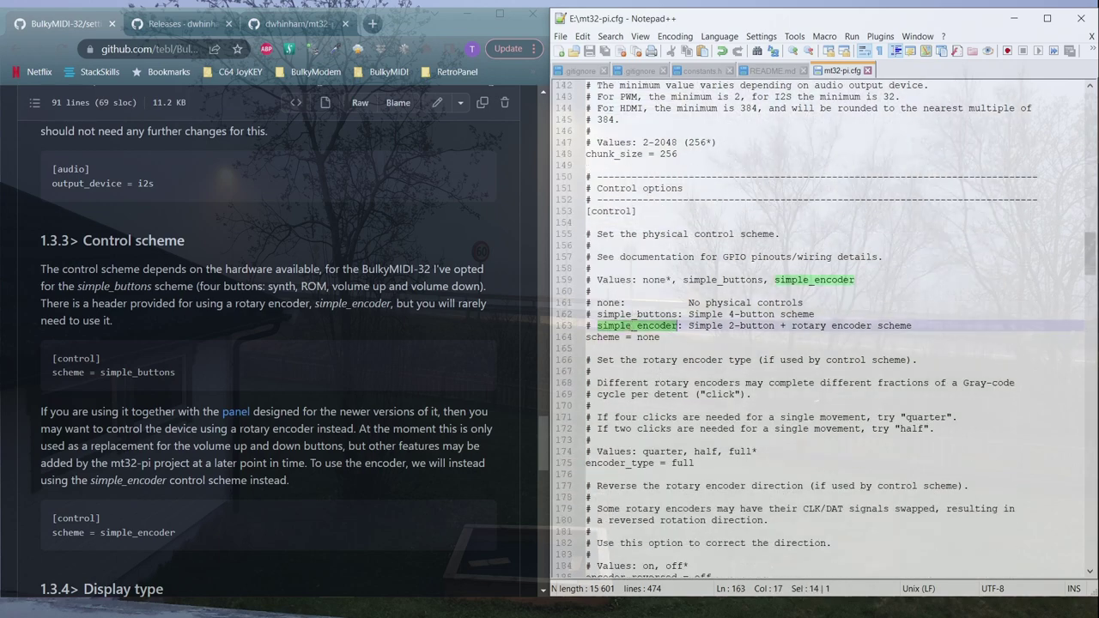
pyautogui.doubleClick(657, 337)
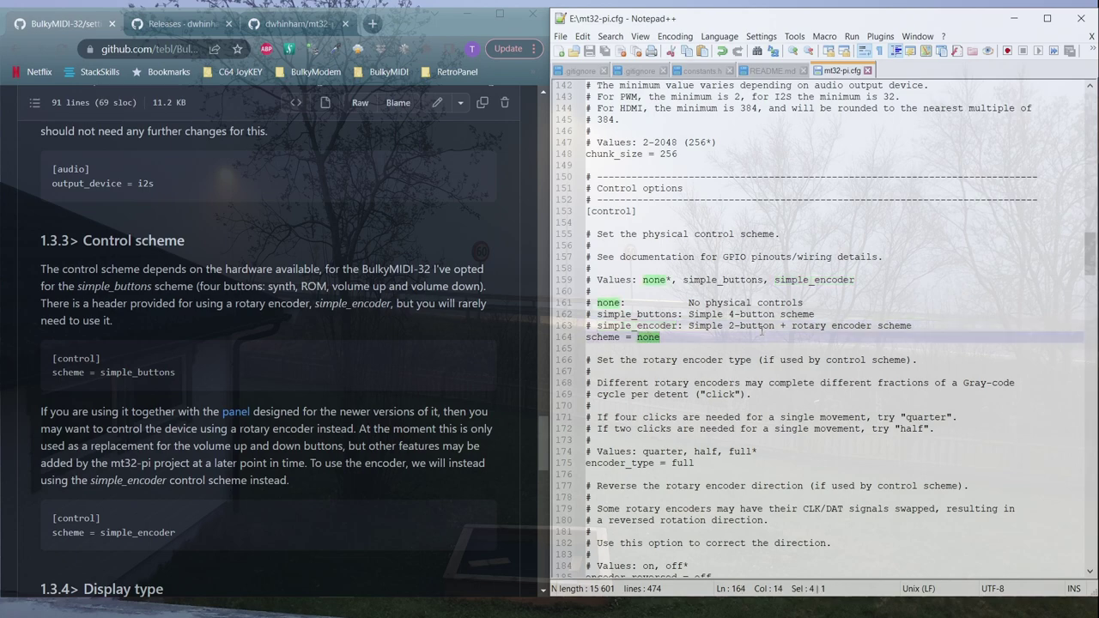
pyautogui.hotkey('ctrl', 'v')
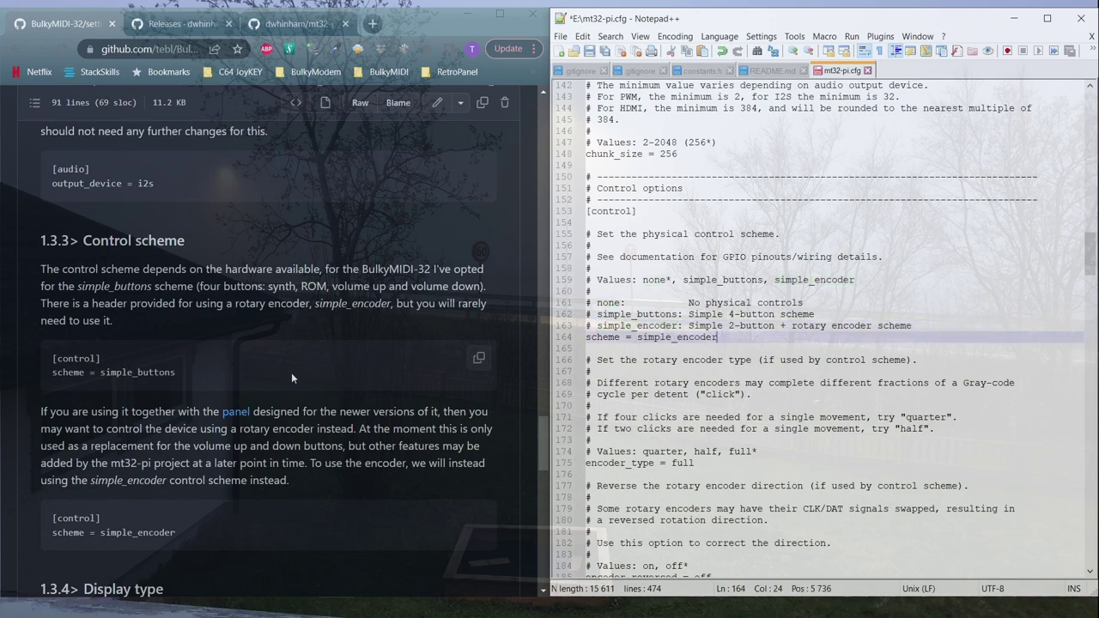
# - Replace none with sh1106_i2c as the LCD type
pyautogui.scroll(-5, 263, 395)
pyautogui.scroll(-10, 702, 320)
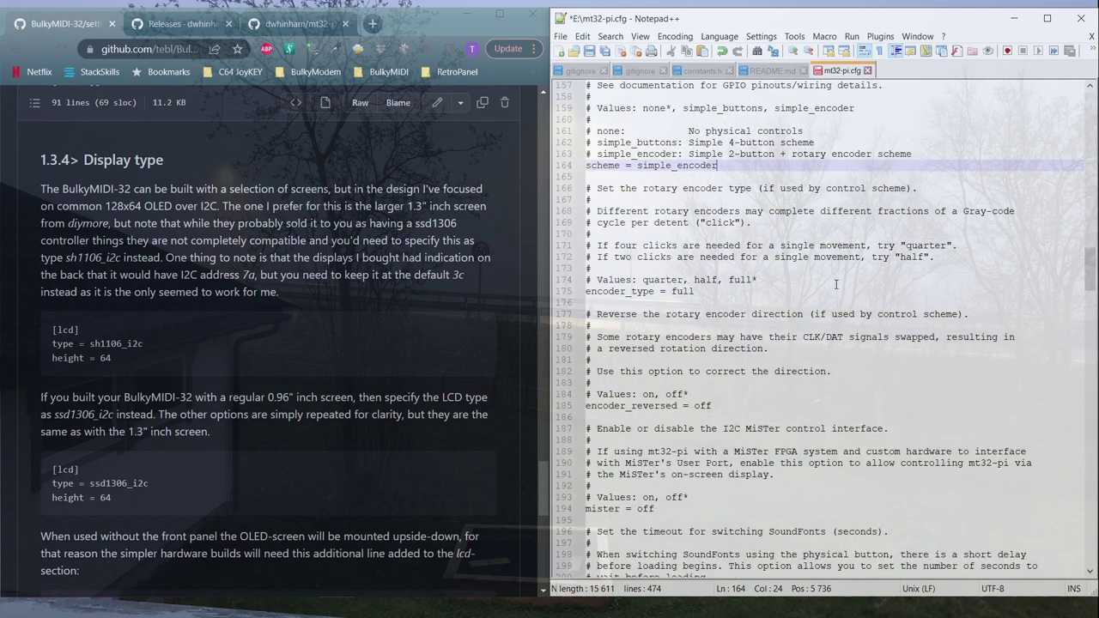
pyautogui.scroll(-11, 701, 319)
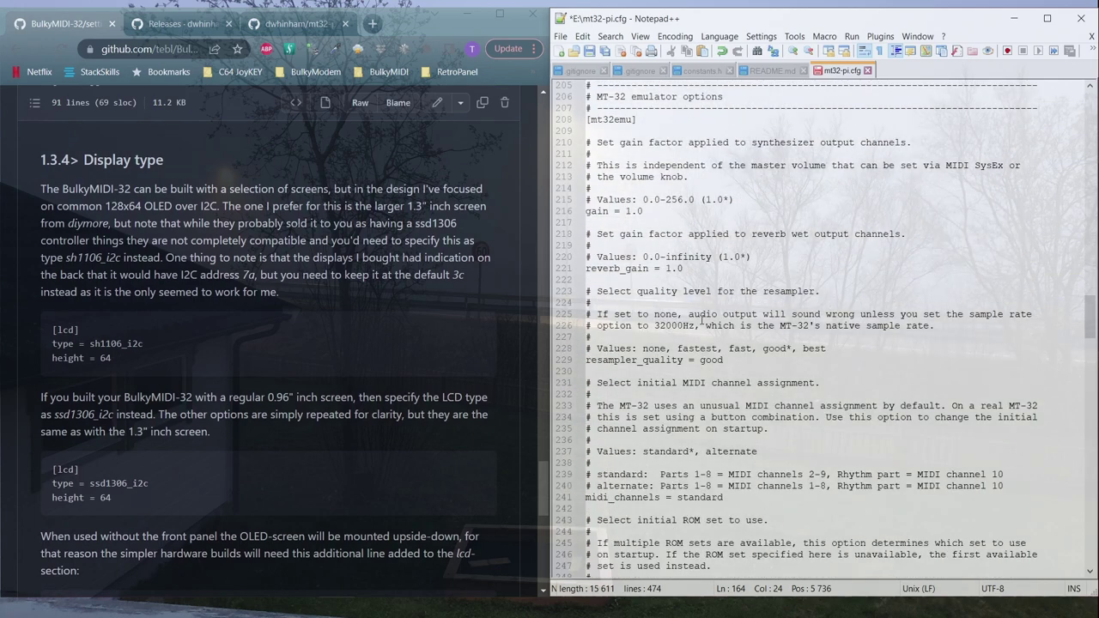
pyautogui.scroll(-8, 637, 232)
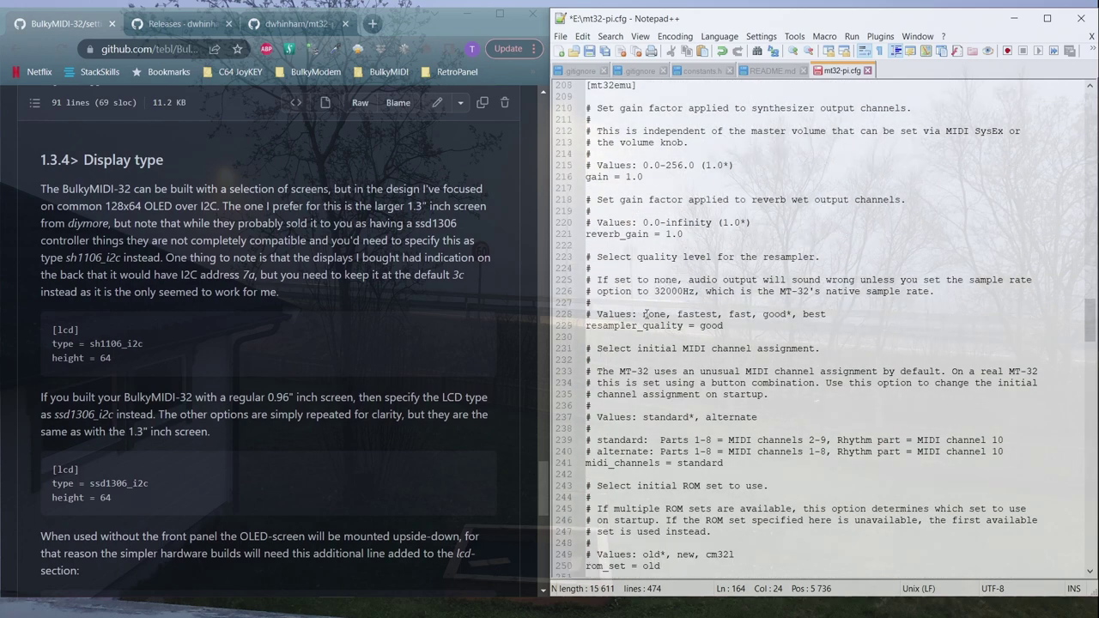
pyautogui.scroll(-17, 638, 338)
pyautogui.scroll(-16, 638, 339)
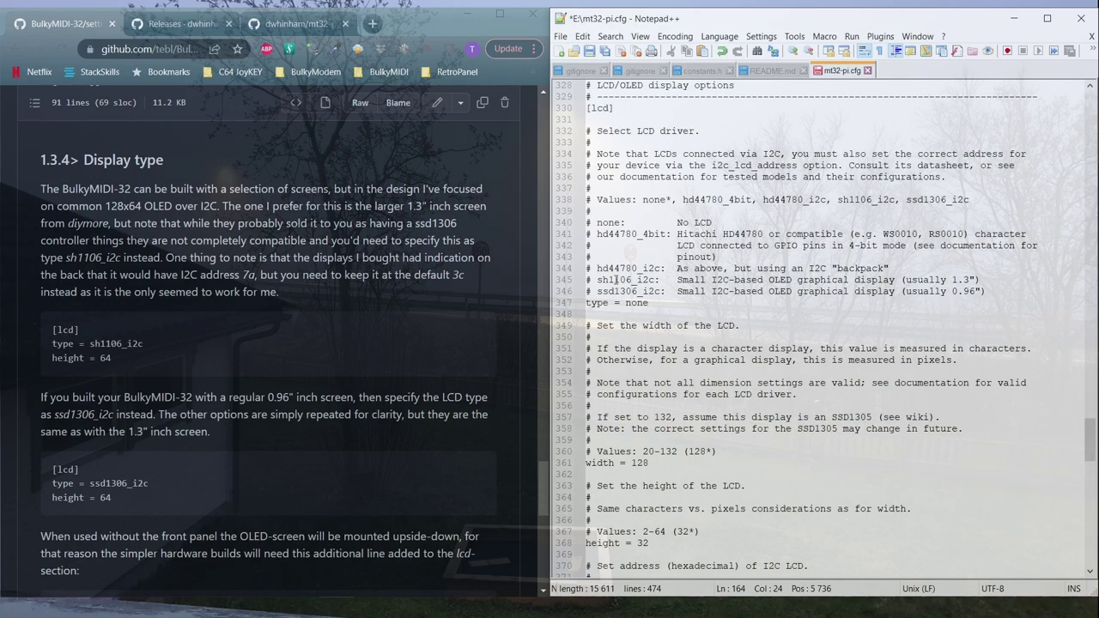
pyautogui.doubleClick(617, 280)
pyautogui.hotkey('ctrl', 'c')
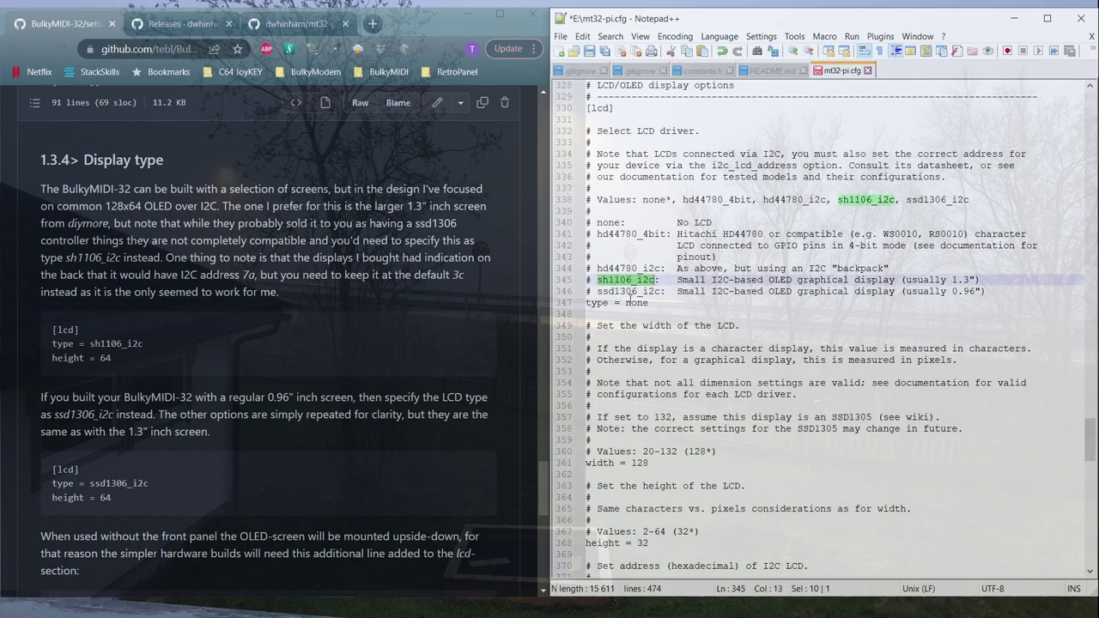
pyautogui.doubleClick(637, 302)
pyautogui.hotkey('ctrl', 'v')
# - Change the LCD height from 32 to 64 and save mt32-pi.cfg
pyautogui.scroll(-2, 673, 463)
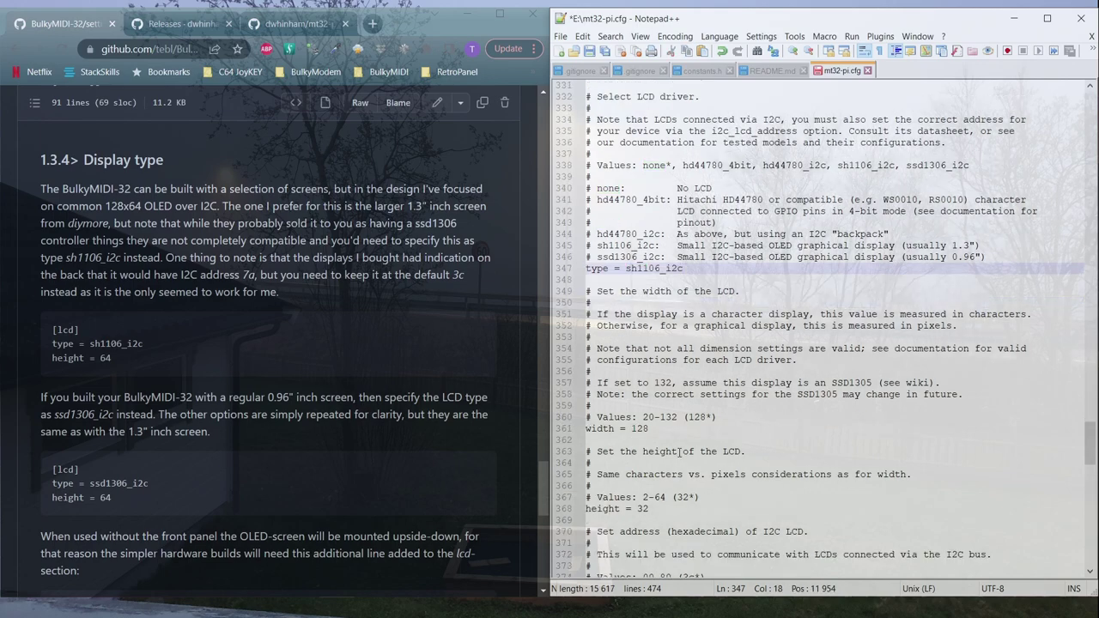
pyautogui.moveTo(655, 463); pyautogui.dragTo(666, 462)
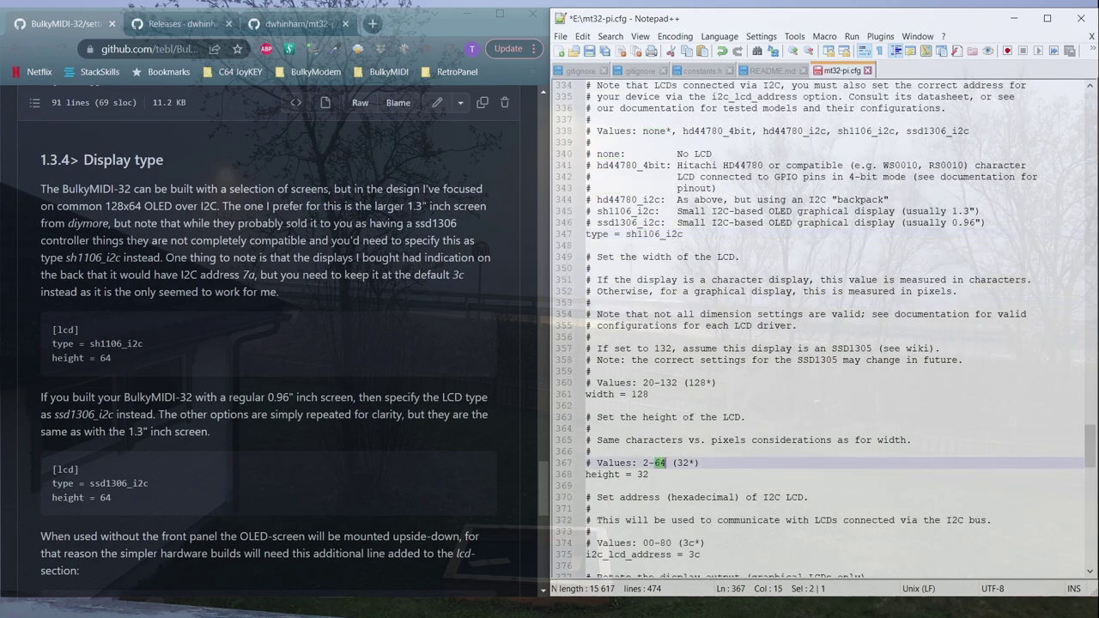
pyautogui.hotkey('ctrl', 'c')
pyautogui.doubleClick(641, 475)
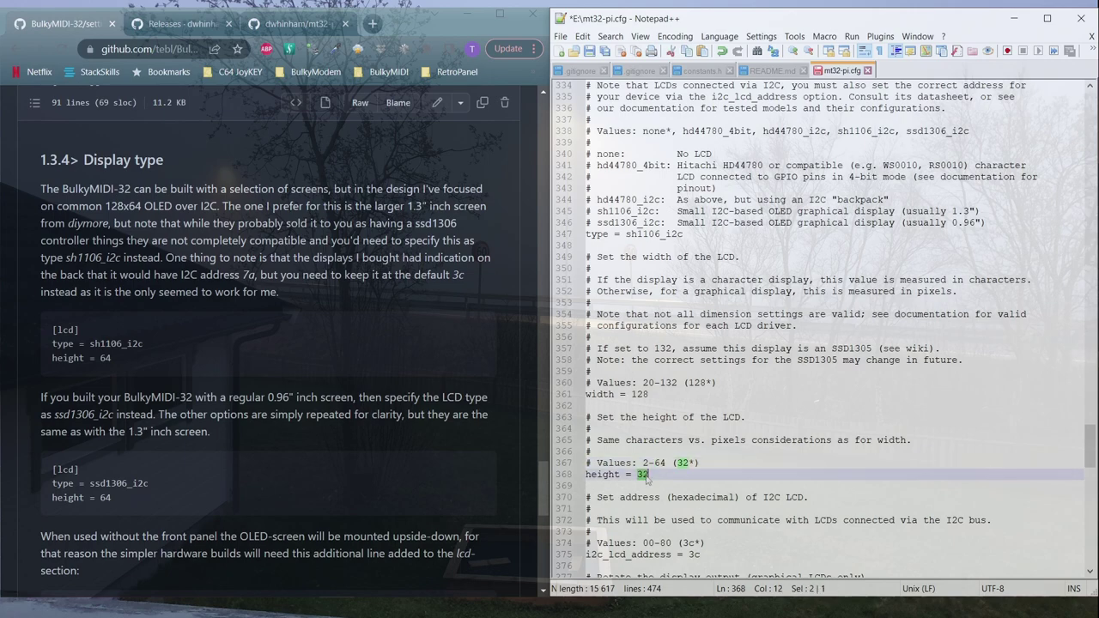
pyautogui.hotkey('ctrl', 'v')
pyautogui.hotkey('ctrl', 's')
# - Select the inverted option in the LCD rotation comment
pyautogui.scroll(-3, 267, 436)
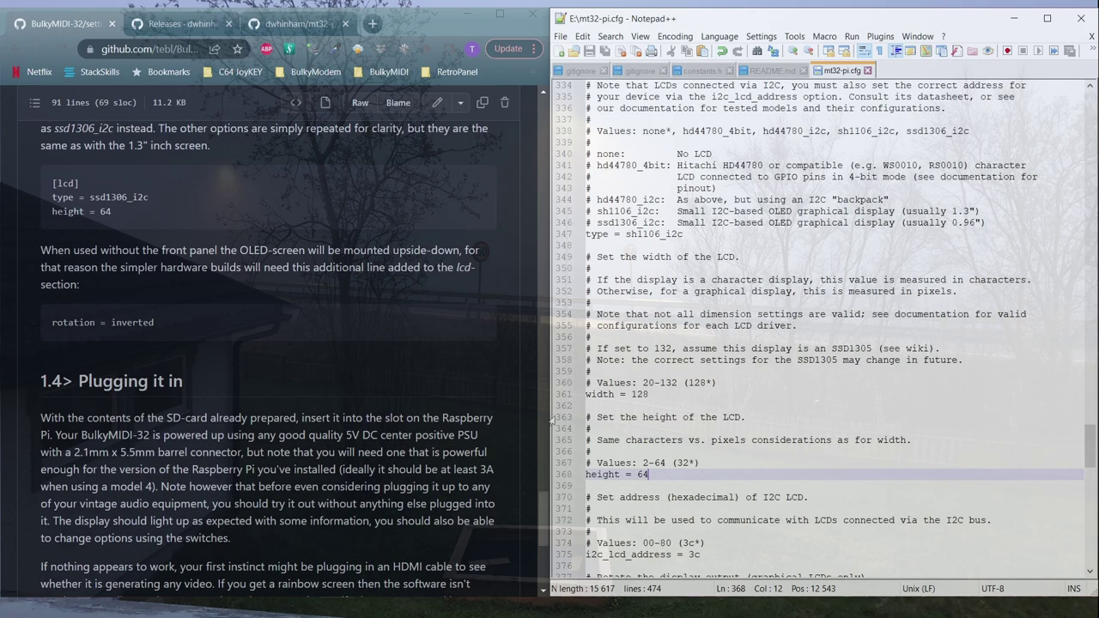
pyautogui.scroll(-4, 691, 430)
pyautogui.scroll(-1, 692, 430)
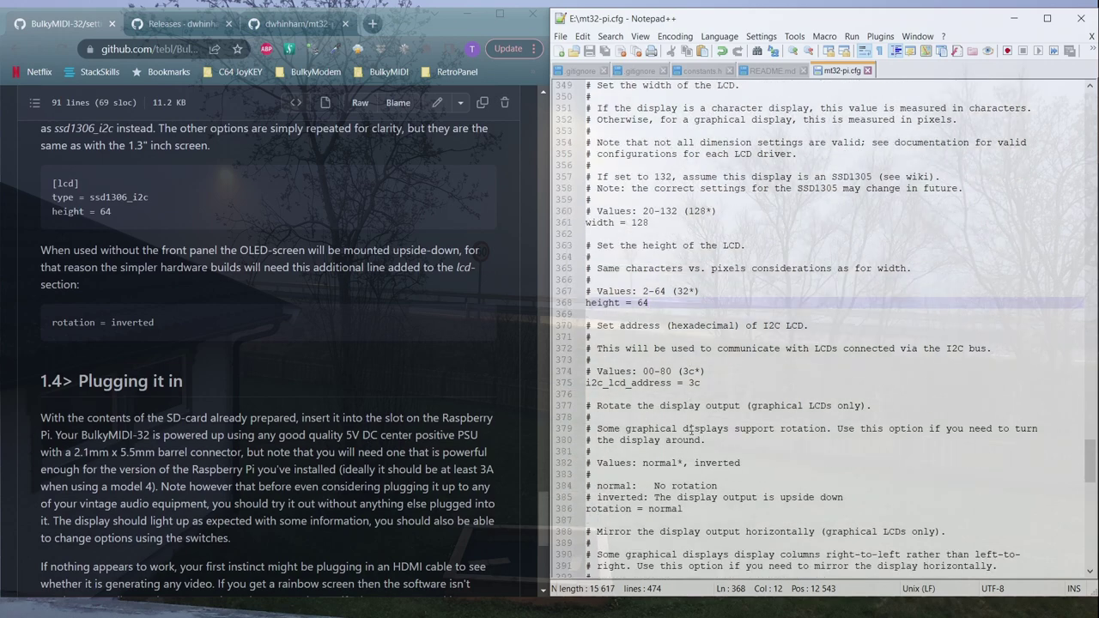
pyautogui.doubleClick(627, 496)
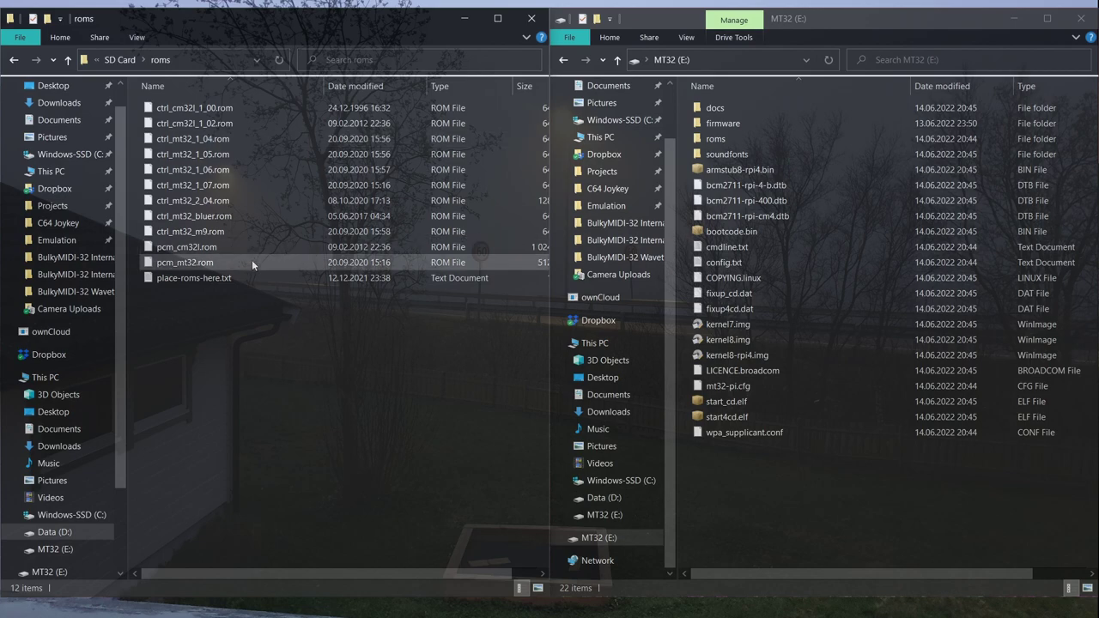
# - Copy all ROM files from the SD Card roms folder into the roms folder on MT32 (E:)
pyautogui.hotkey('ctrl', 'a')
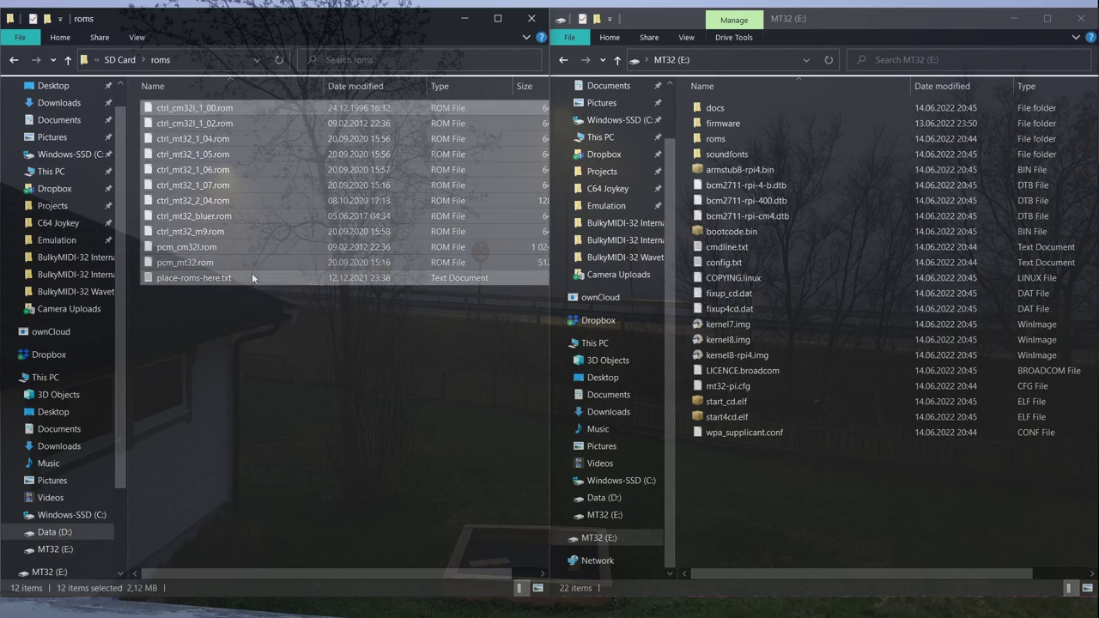
pyautogui.doubleClick(734, 138)
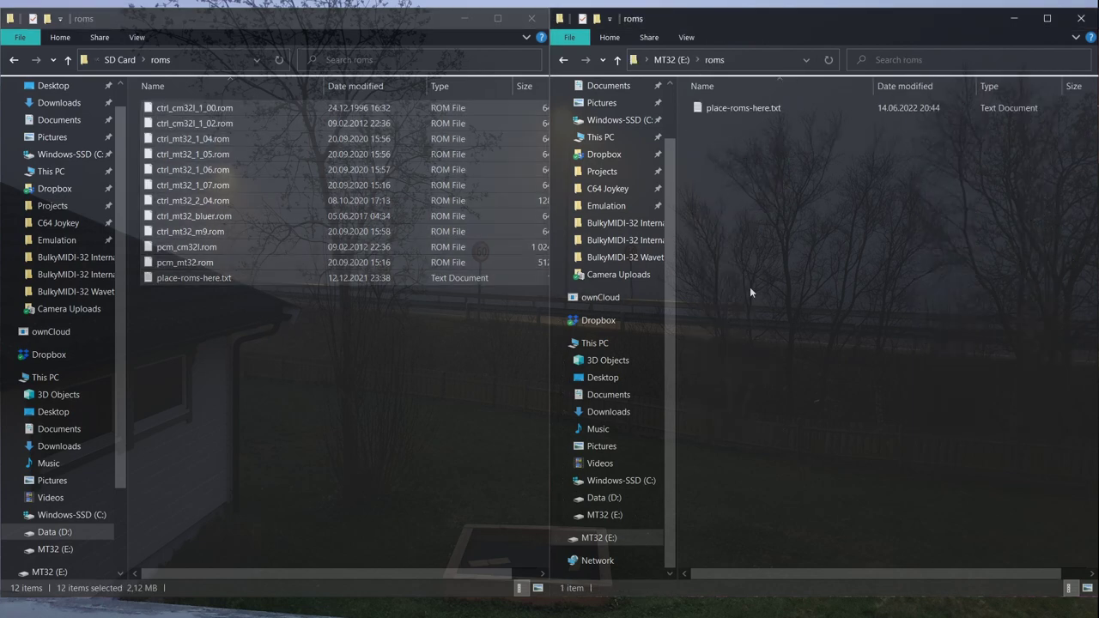
pyautogui.hotkey('ctrl', 'v')
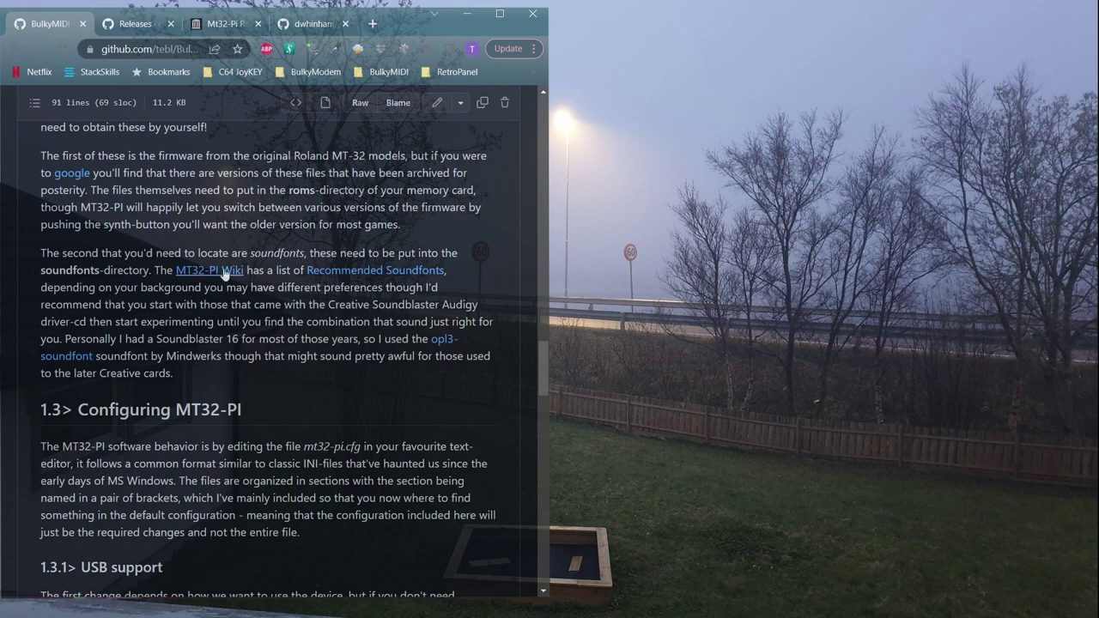
# - Open the Recommended SoundFonts wiki page from the guide and scroll through its SoundFont lists
pyautogui.click(373, 271)
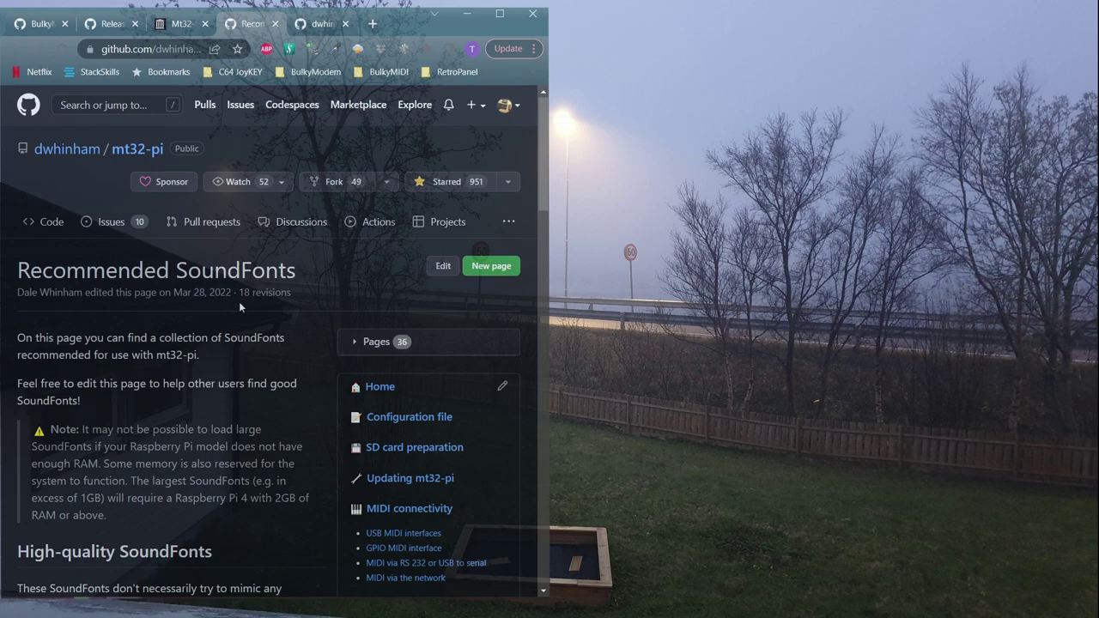
pyautogui.scroll(-3, 239, 301)
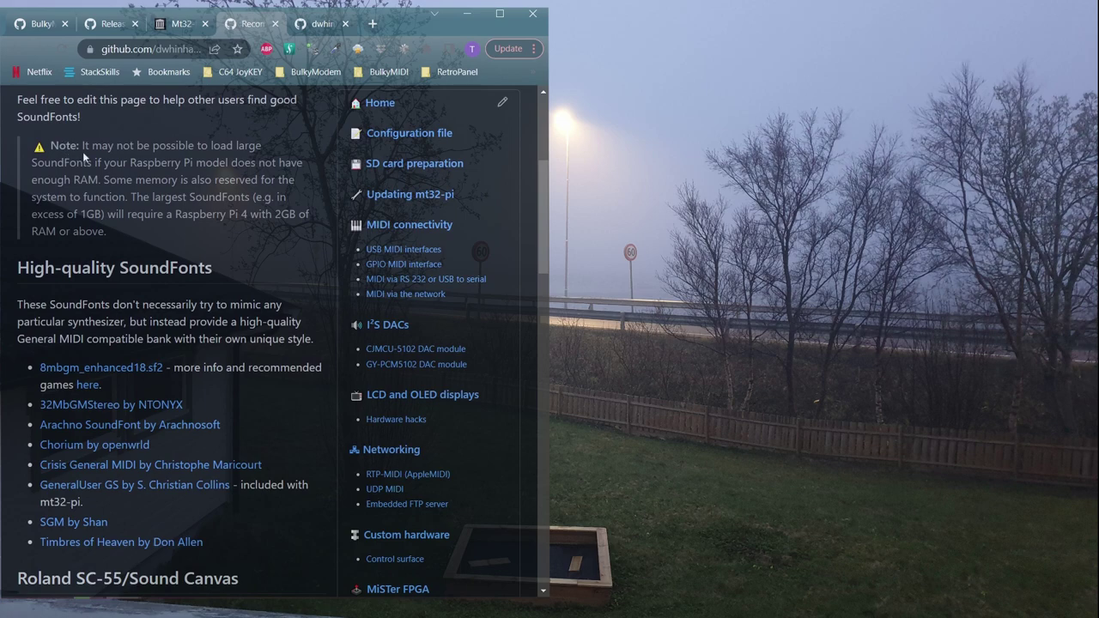
pyautogui.scroll(-1, 219, 215)
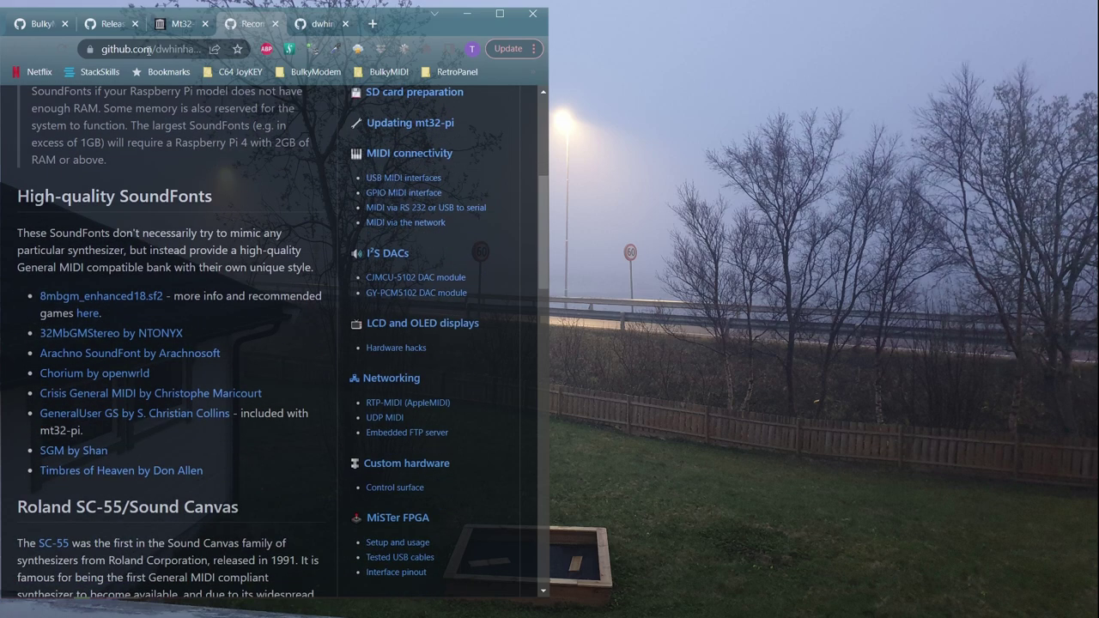
pyautogui.scroll(-1, 182, 227)
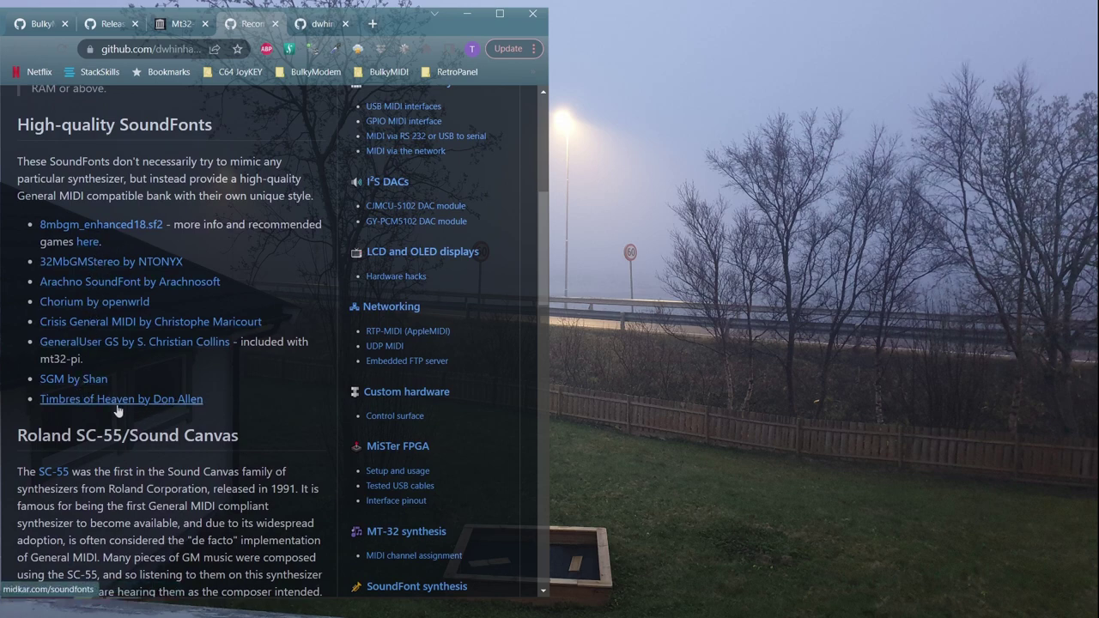
pyautogui.scroll(-5, 228, 282)
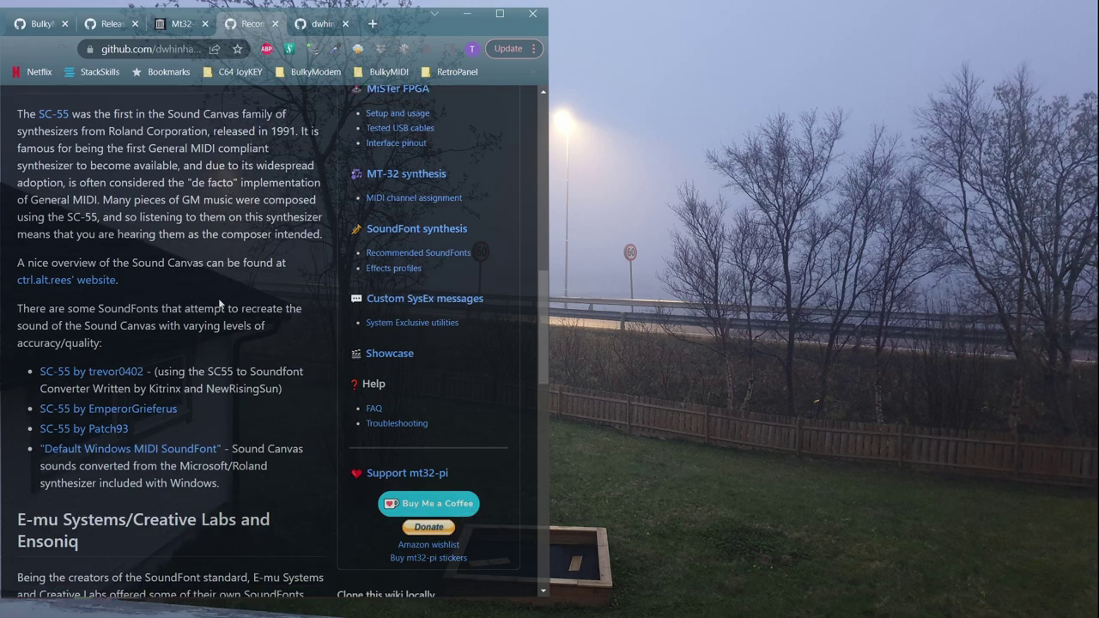
pyautogui.scroll(-2, 177, 376)
pyautogui.scroll(-3, 177, 375)
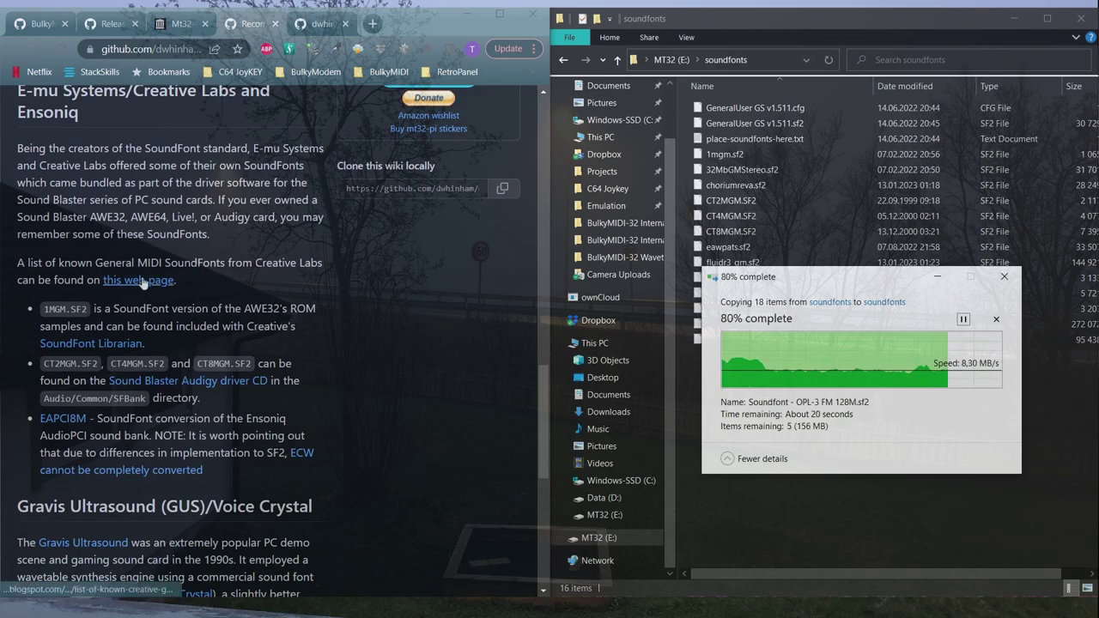
pyautogui.scroll(-2, 342, 269)
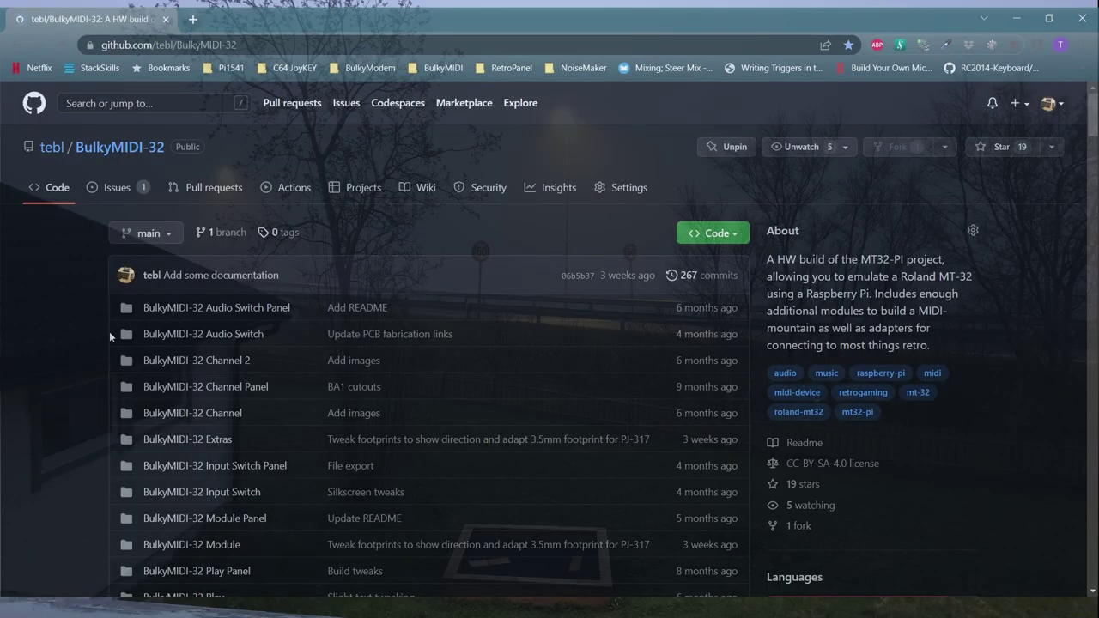
# - Open getting_started.md in the BulkyMIDI-32 documentation folder, then follow its ScummVM section link
pyautogui.scroll(-3, 73, 319)
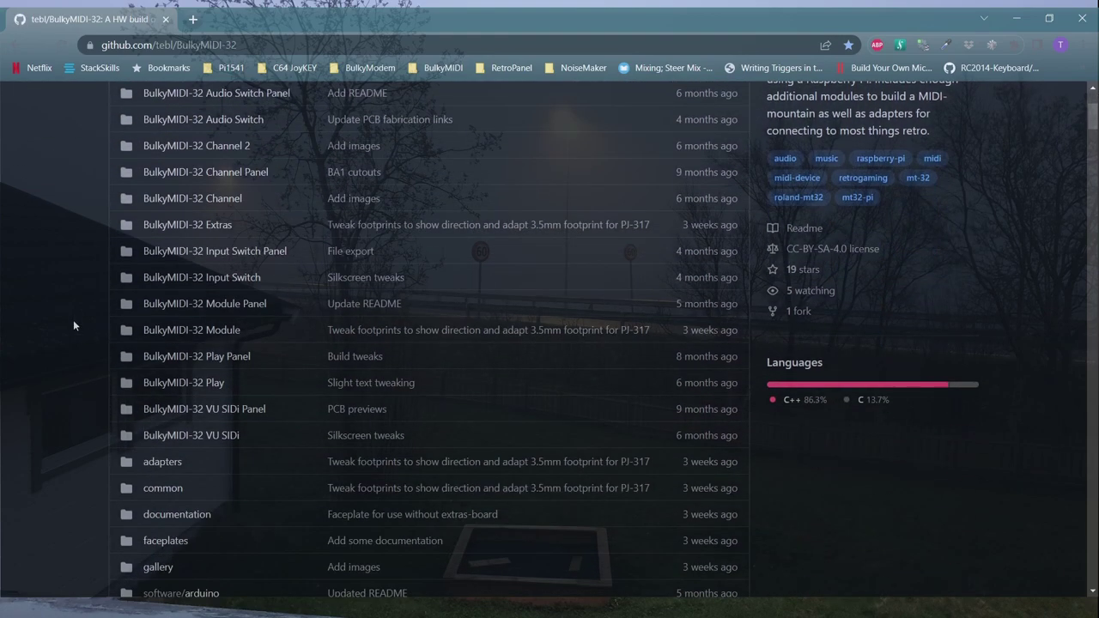
pyautogui.scroll(-3, 73, 325)
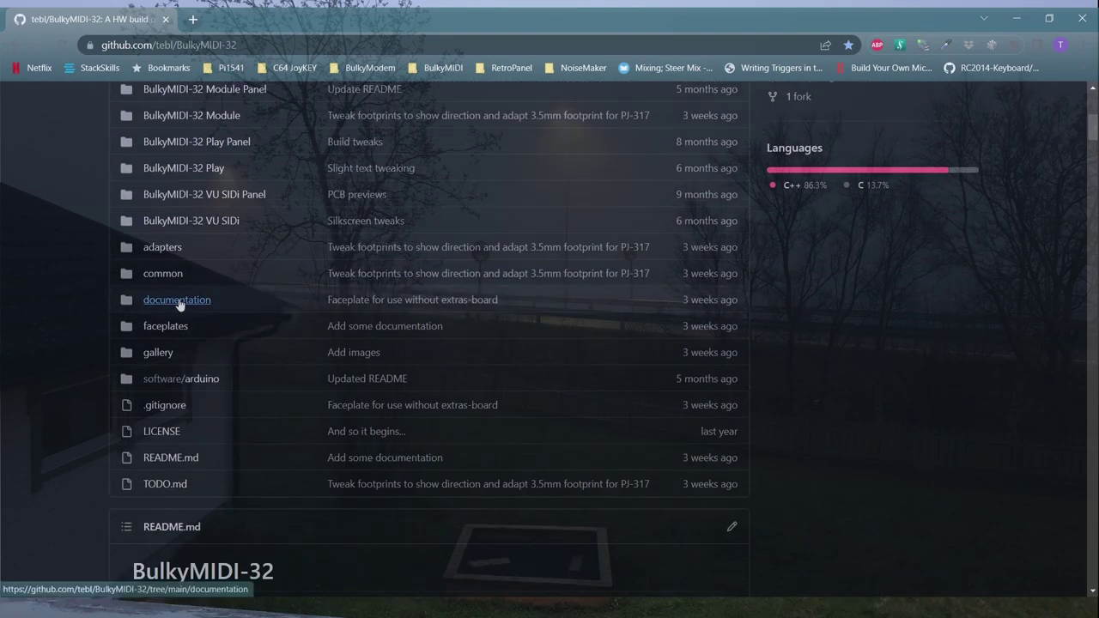
pyautogui.click(178, 301)
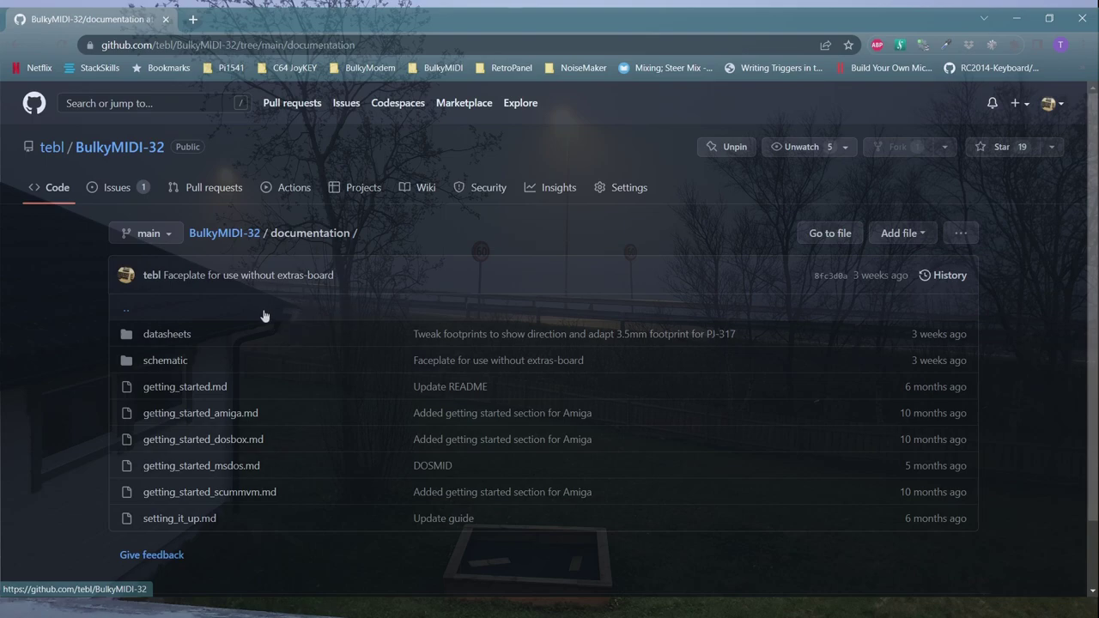
pyautogui.click(203, 391)
pyautogui.scroll(-3, 441, 382)
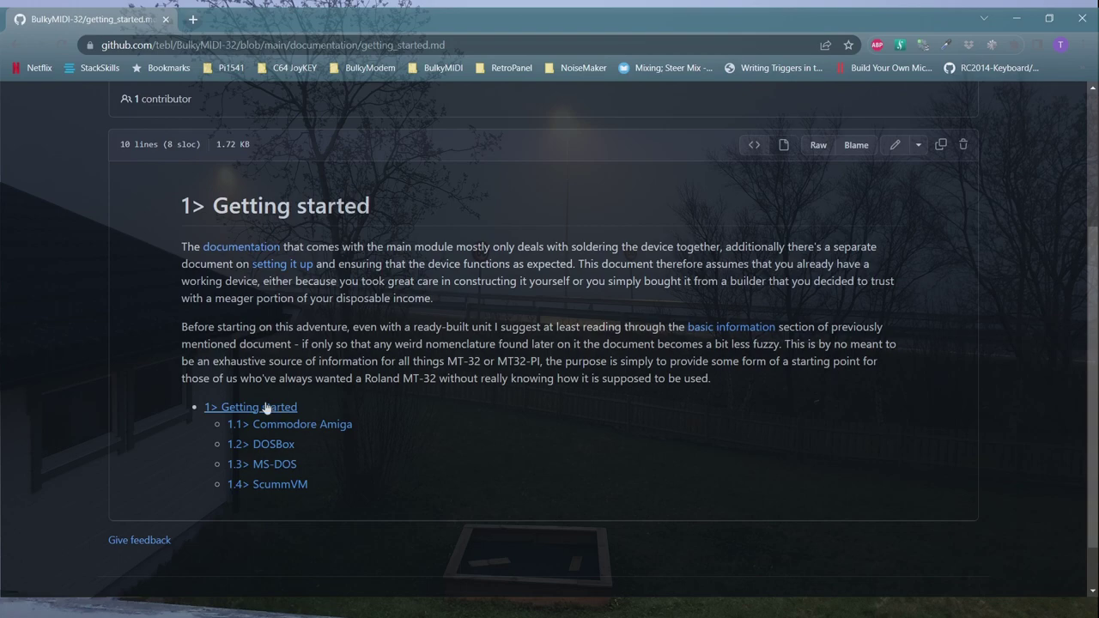
pyautogui.click(284, 486)
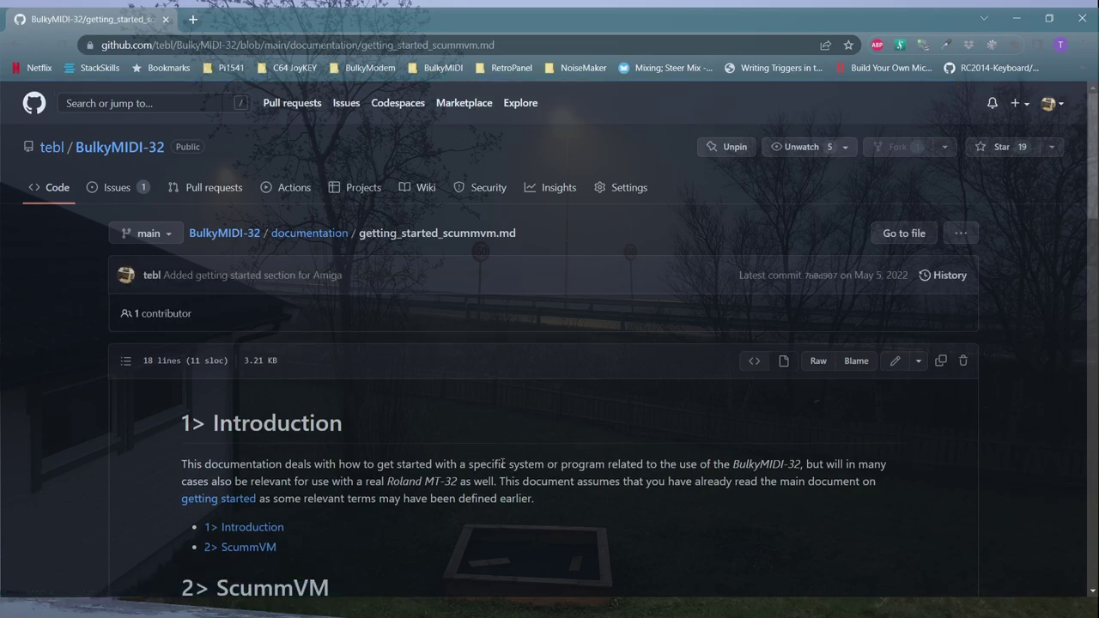
# - Scroll the ScummVM getting-started guide down to the MT-32 device settings screenshots
pyautogui.scroll(-4, 504, 464)
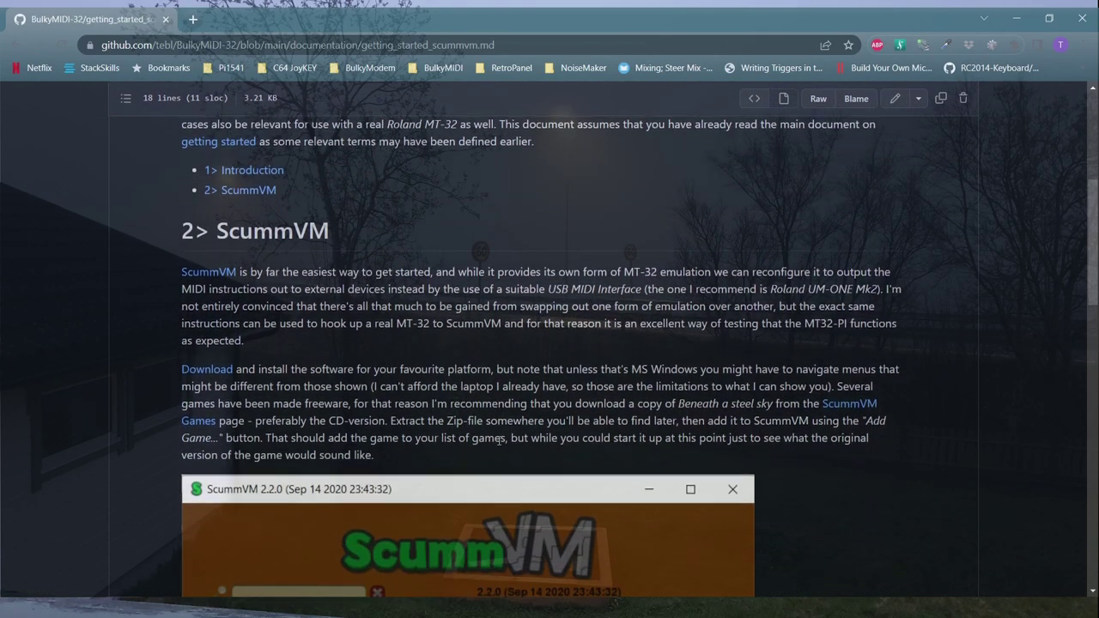
pyautogui.scroll(-3, 499, 439)
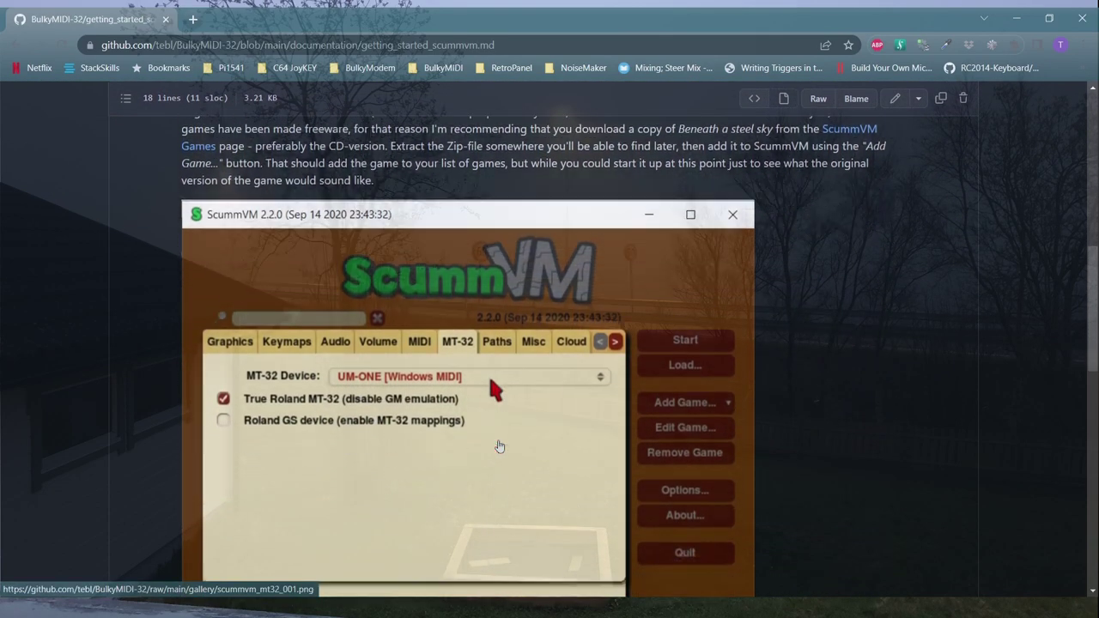
pyautogui.scroll(-2, 499, 446)
pyautogui.scroll(-1, 499, 445)
pyautogui.scroll(-3, 499, 446)
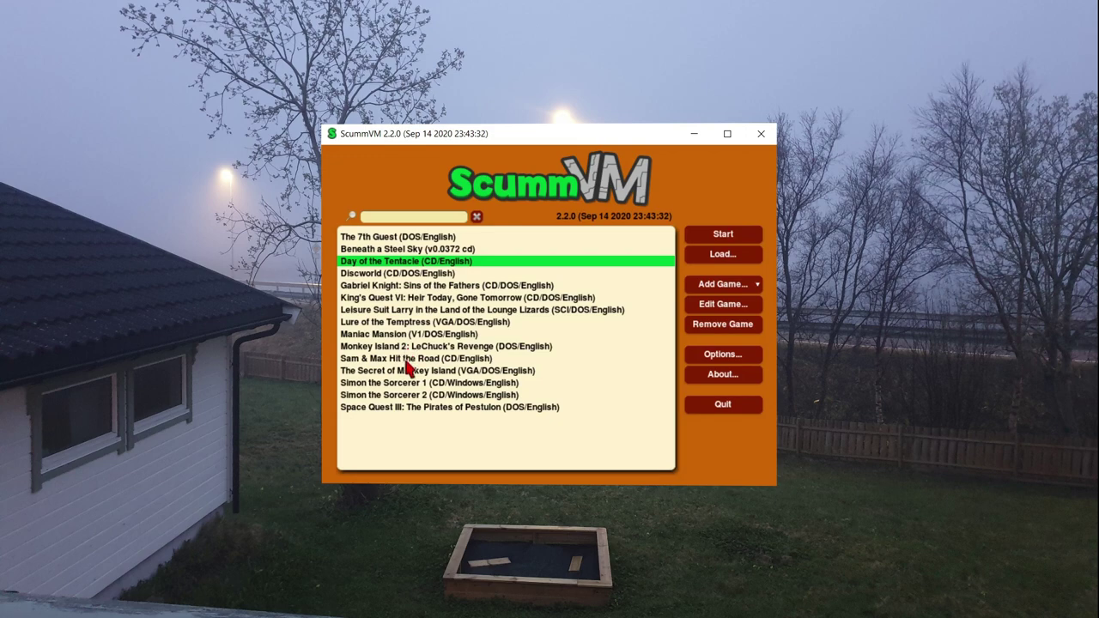
# - Set ScummVM's MT-32 Device option to UM-ONE [Windows MIDI], then apply and save the options
pyautogui.click(407, 371)
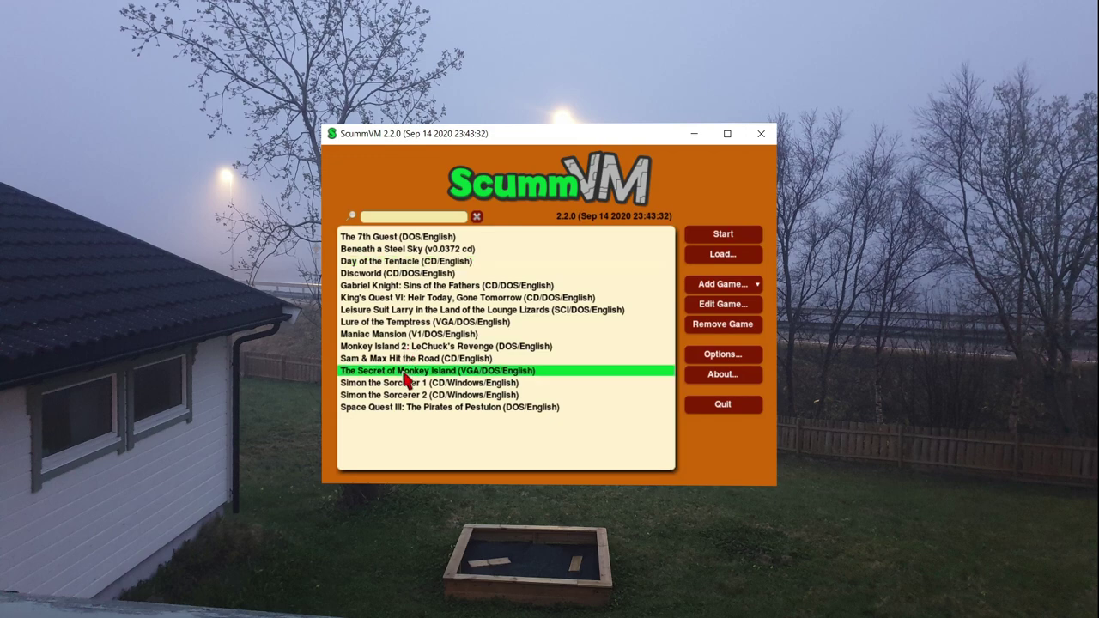
pyautogui.click(738, 353)
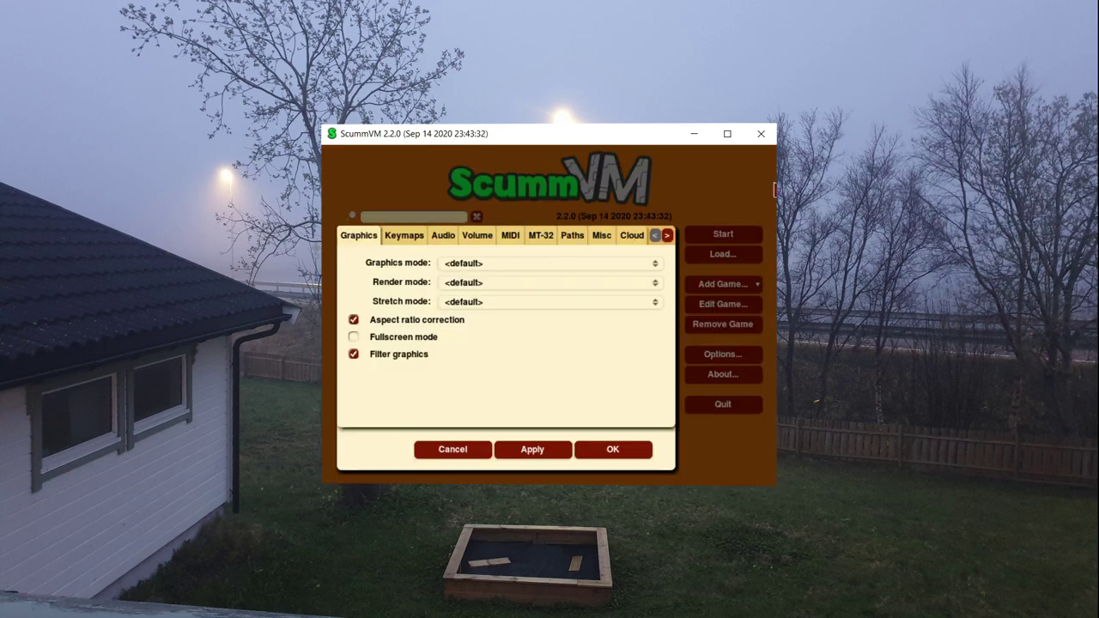
pyautogui.click(510, 244)
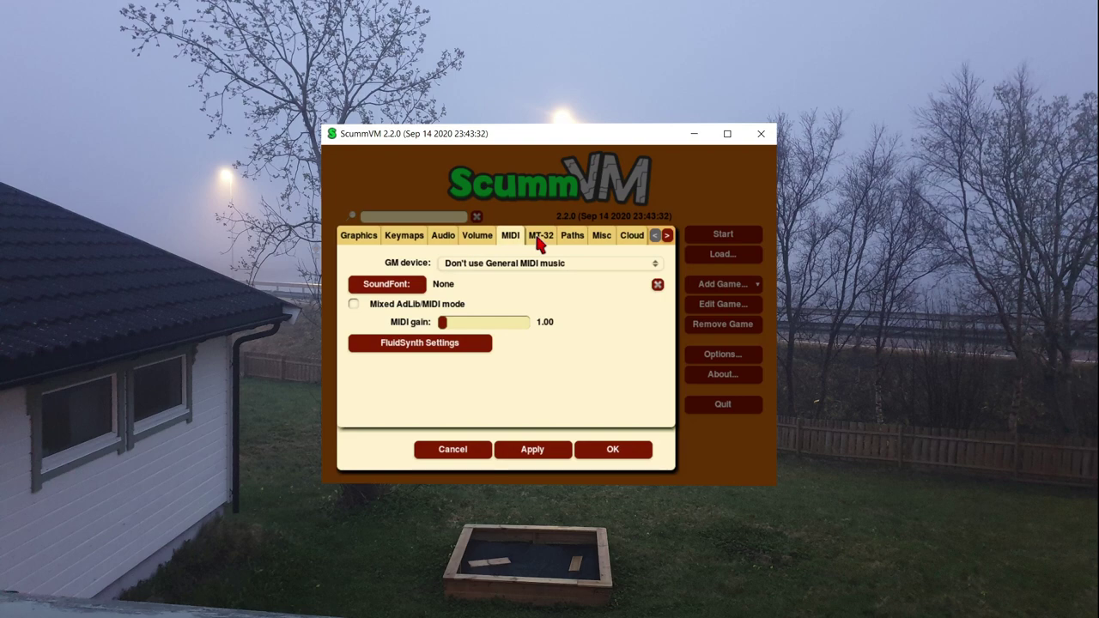
pyautogui.click(539, 242)
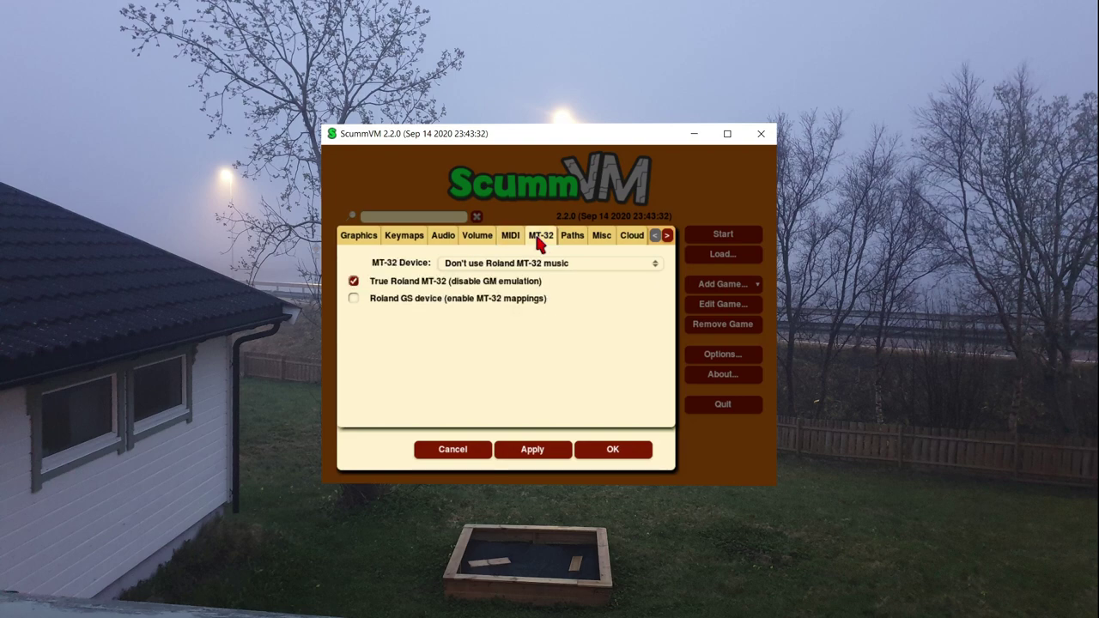
pyautogui.click(506, 264)
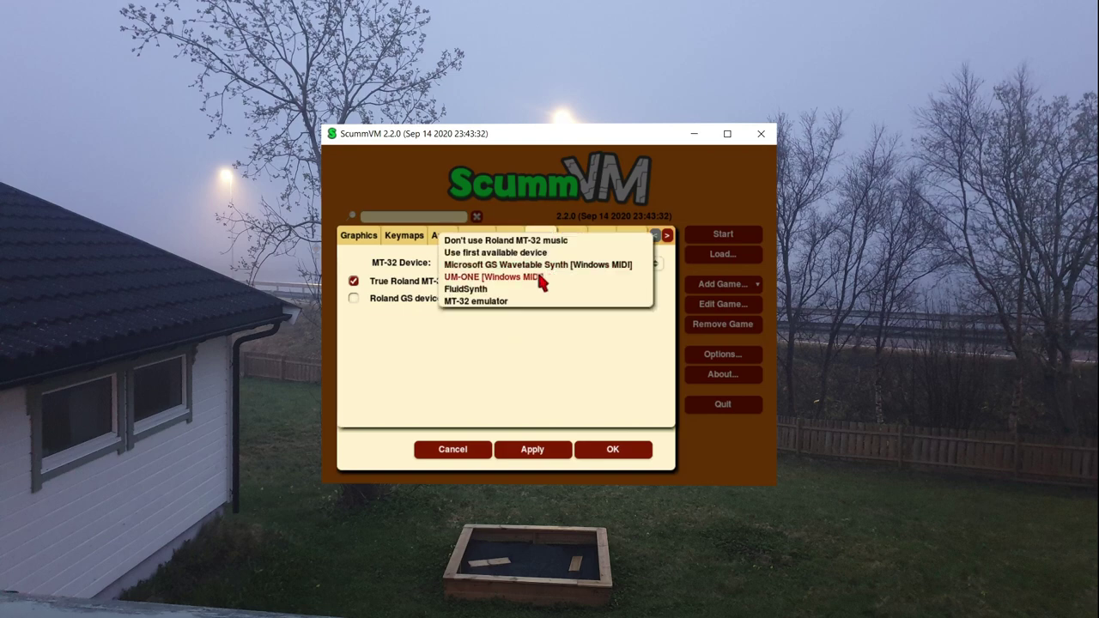
pyautogui.click(533, 279)
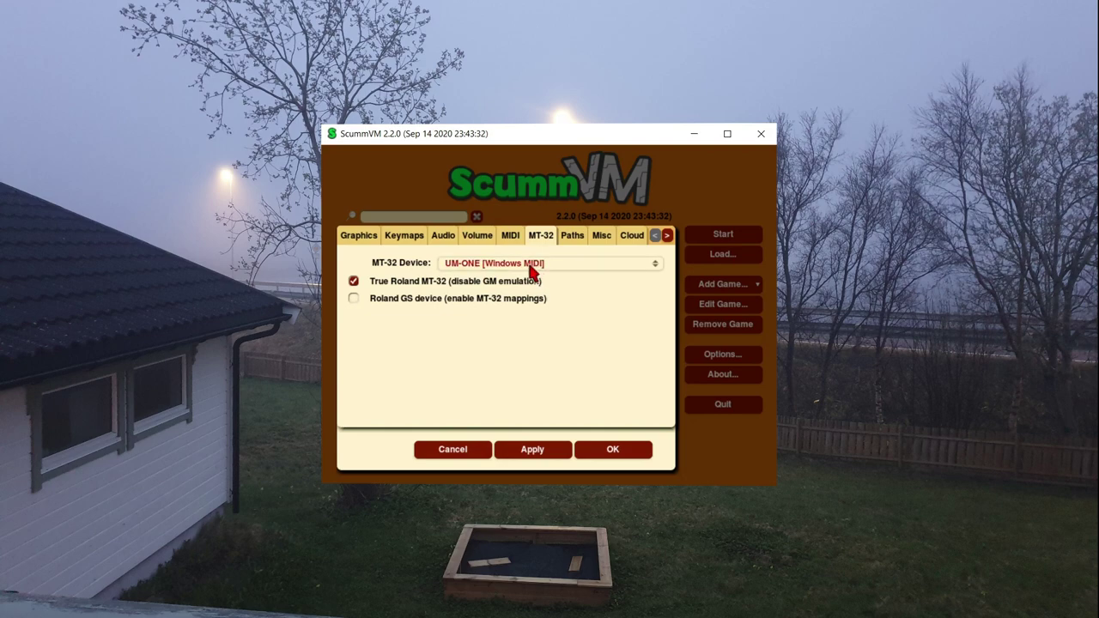
pyautogui.click(532, 462)
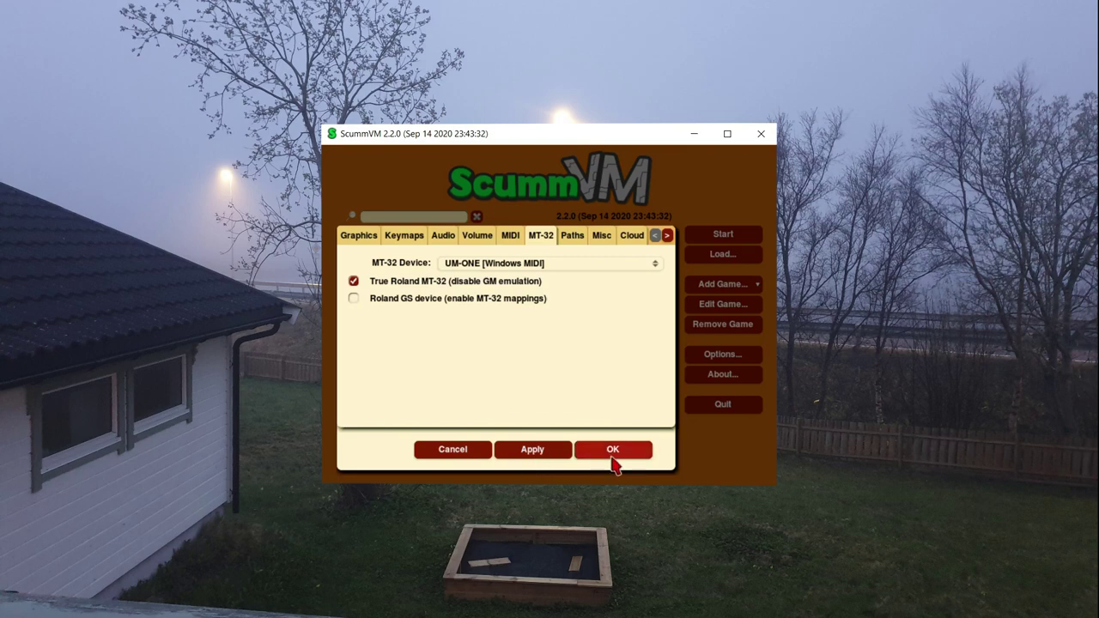
pyautogui.click(615, 455)
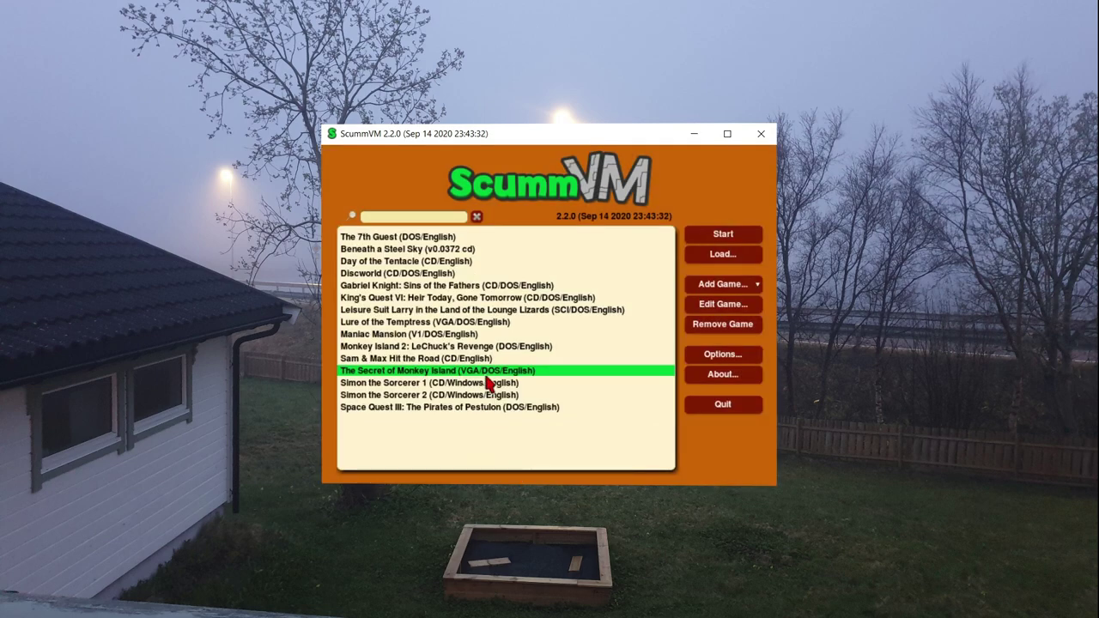